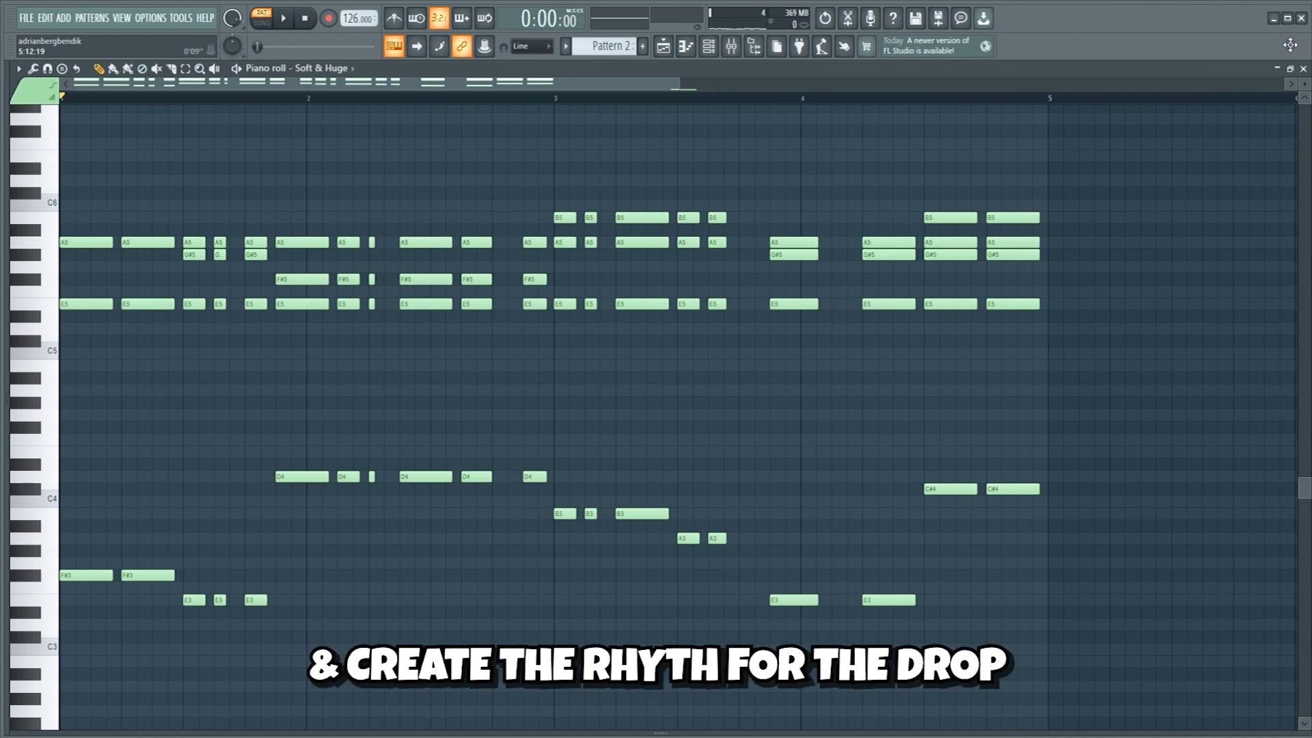
# - Play the chord rhythm, the lead melody and the Vital #3 lead layer in the piano roll
pyautogui.press('space')
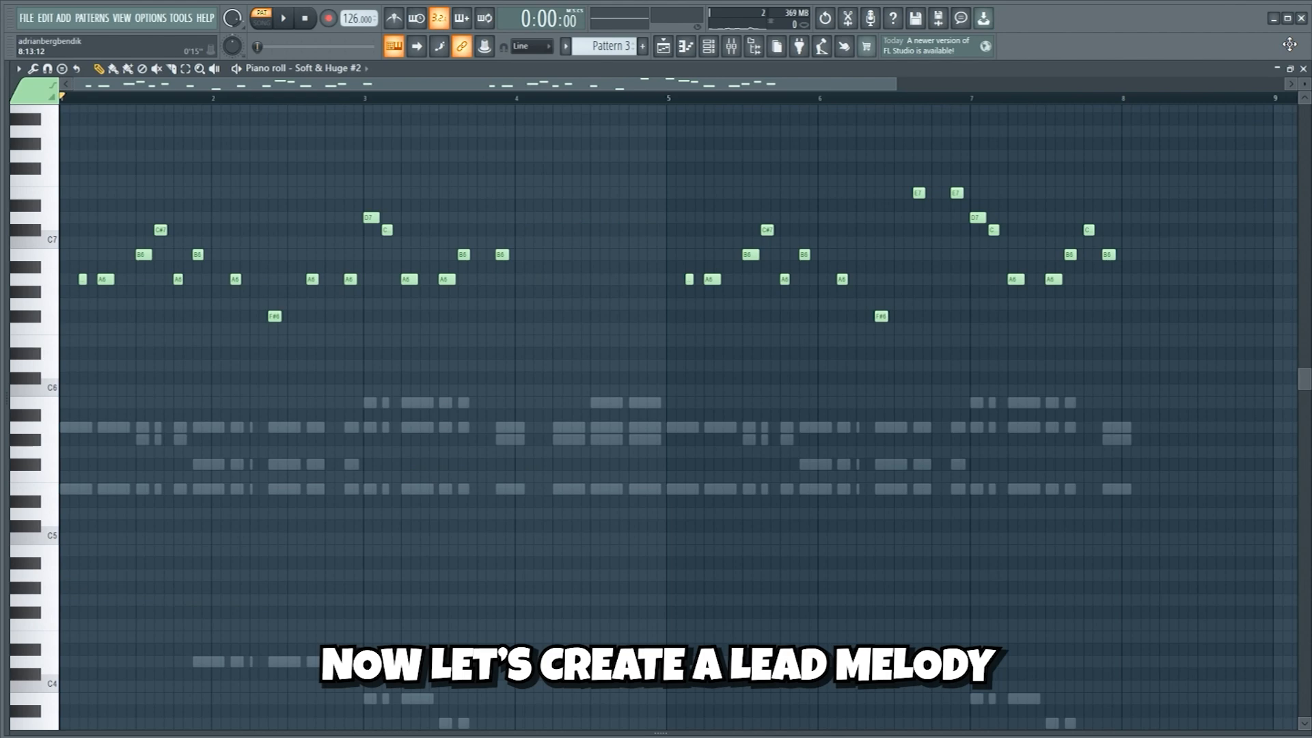
pyautogui.press('space')
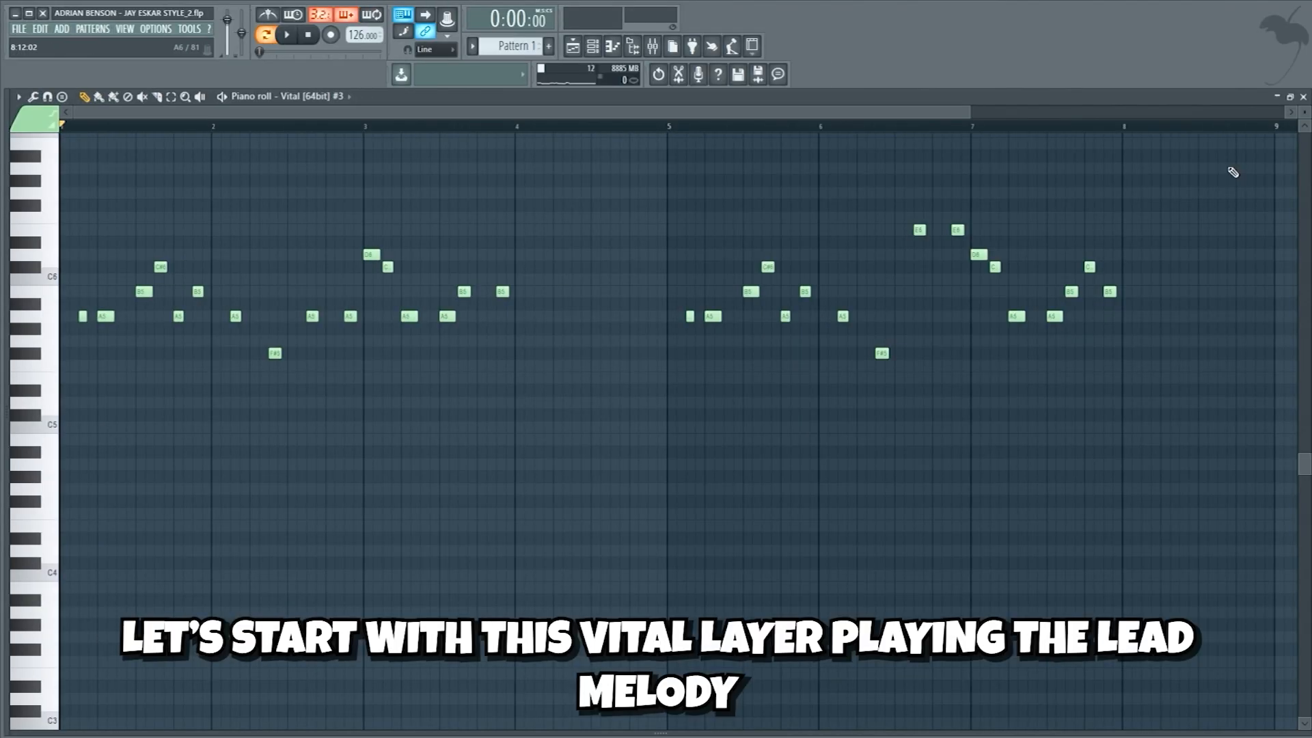
pyautogui.press('space')
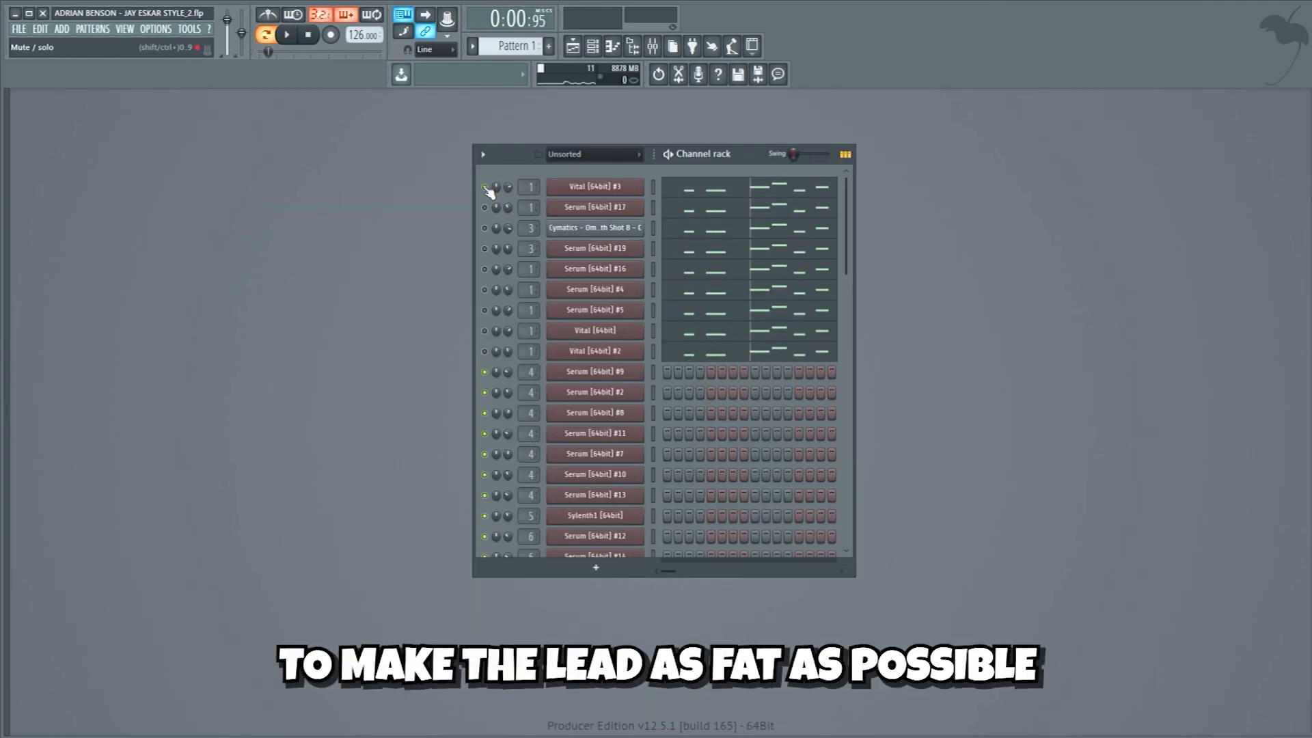
# - Play the lead pattern and audition its layers one by one in the channel rack, including Serum #5 and Vital
pyautogui.press('space')
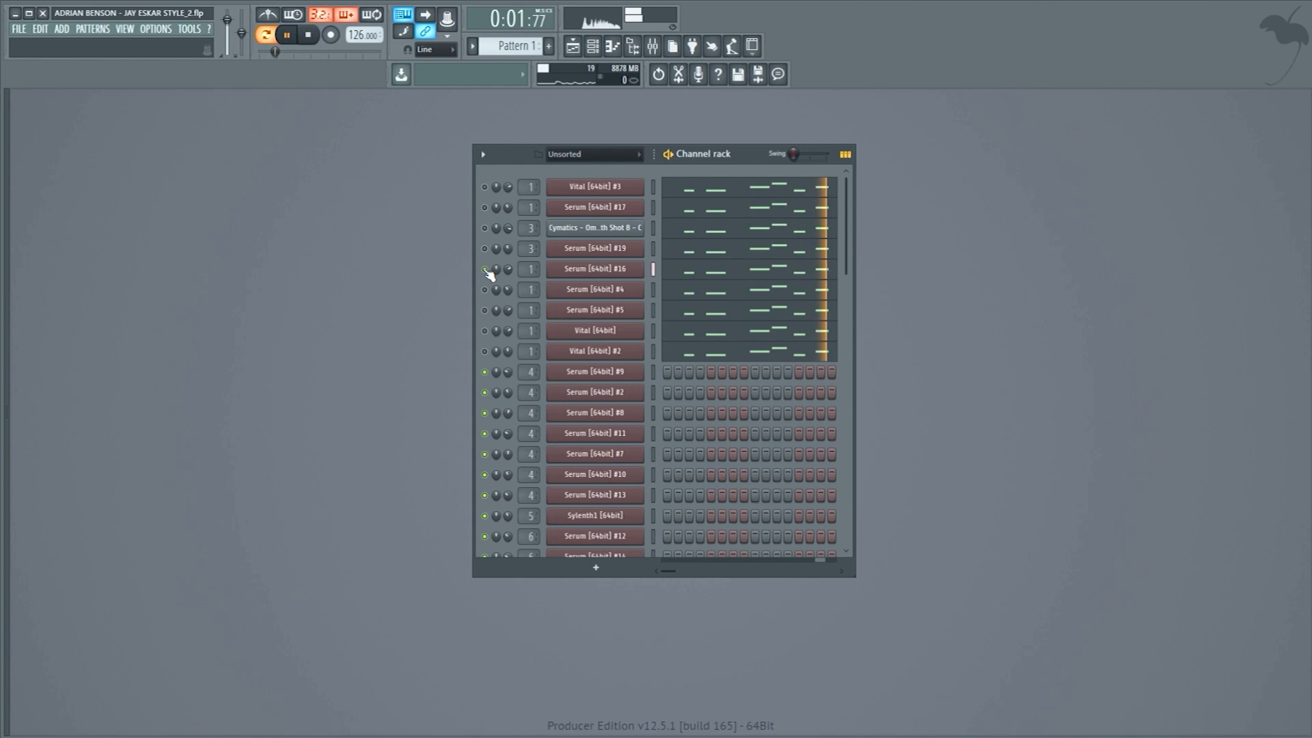
pyautogui.click(484, 312)
pyautogui.click(487, 331)
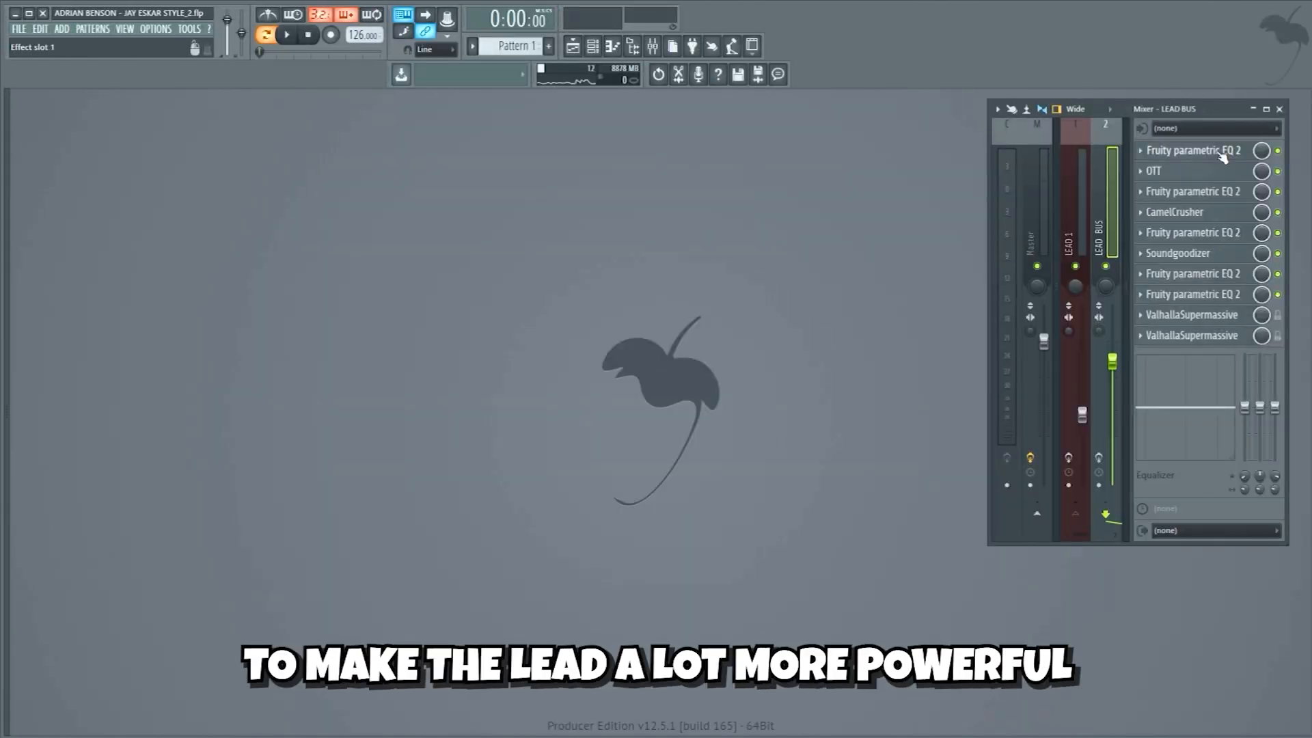
# - Inspect the settings of the eight active LEAD BUS effects, from the first Parametric EQ 2 through OTT, CamelCrusher and Soundgoodizer to the last EQ
pyautogui.click(1223, 154)
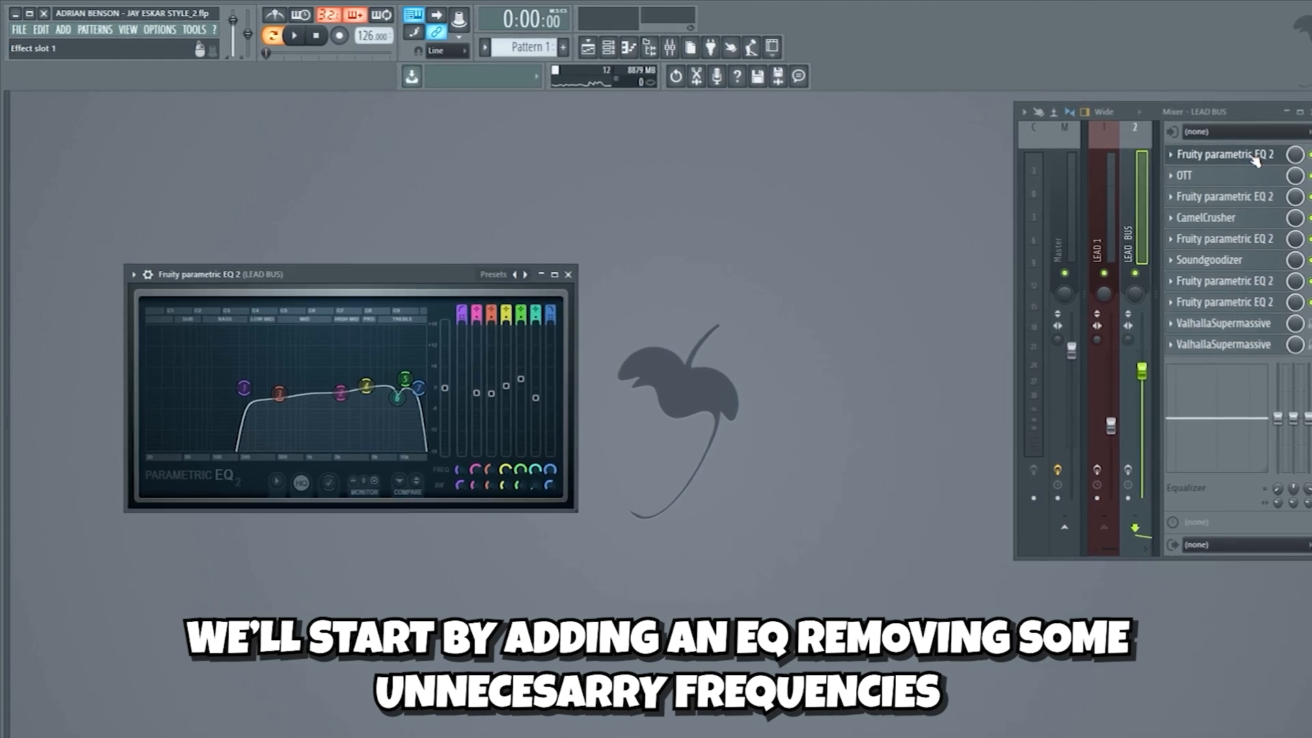
pyautogui.click(1254, 175)
pyautogui.click(1279, 199)
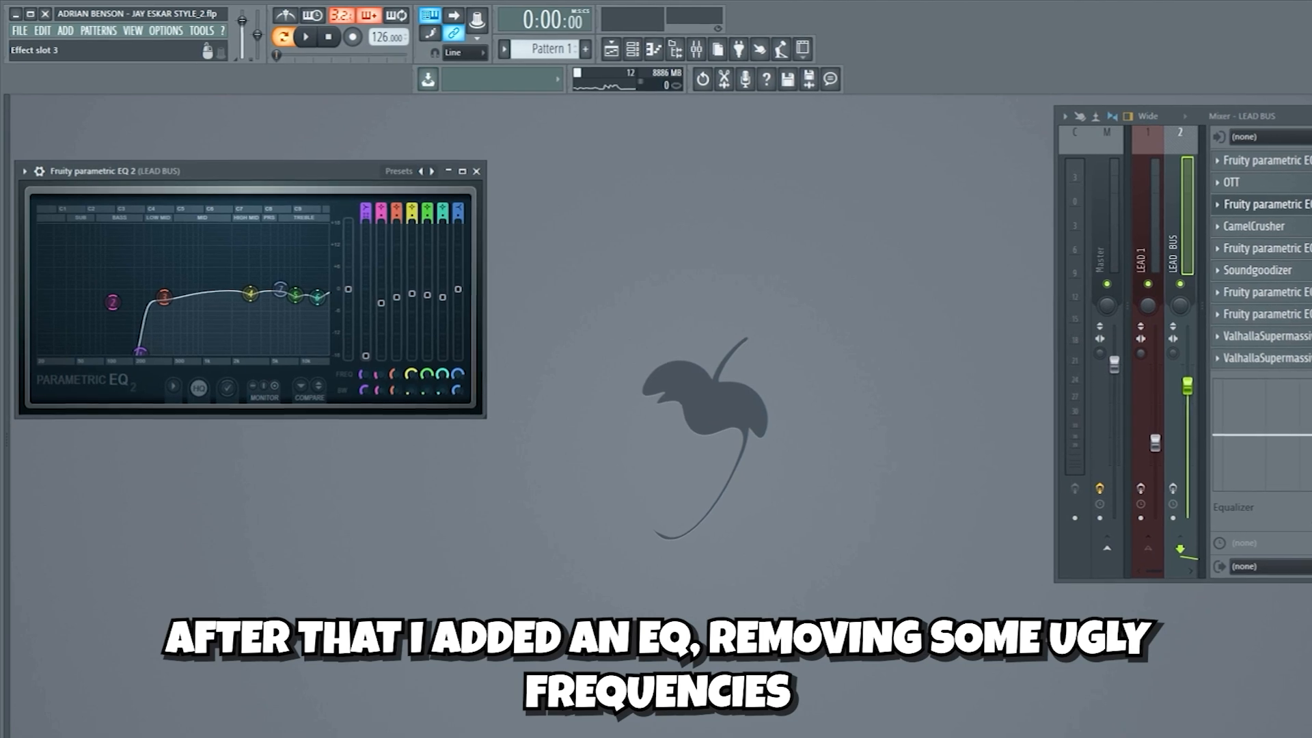
pyautogui.click(1266, 229)
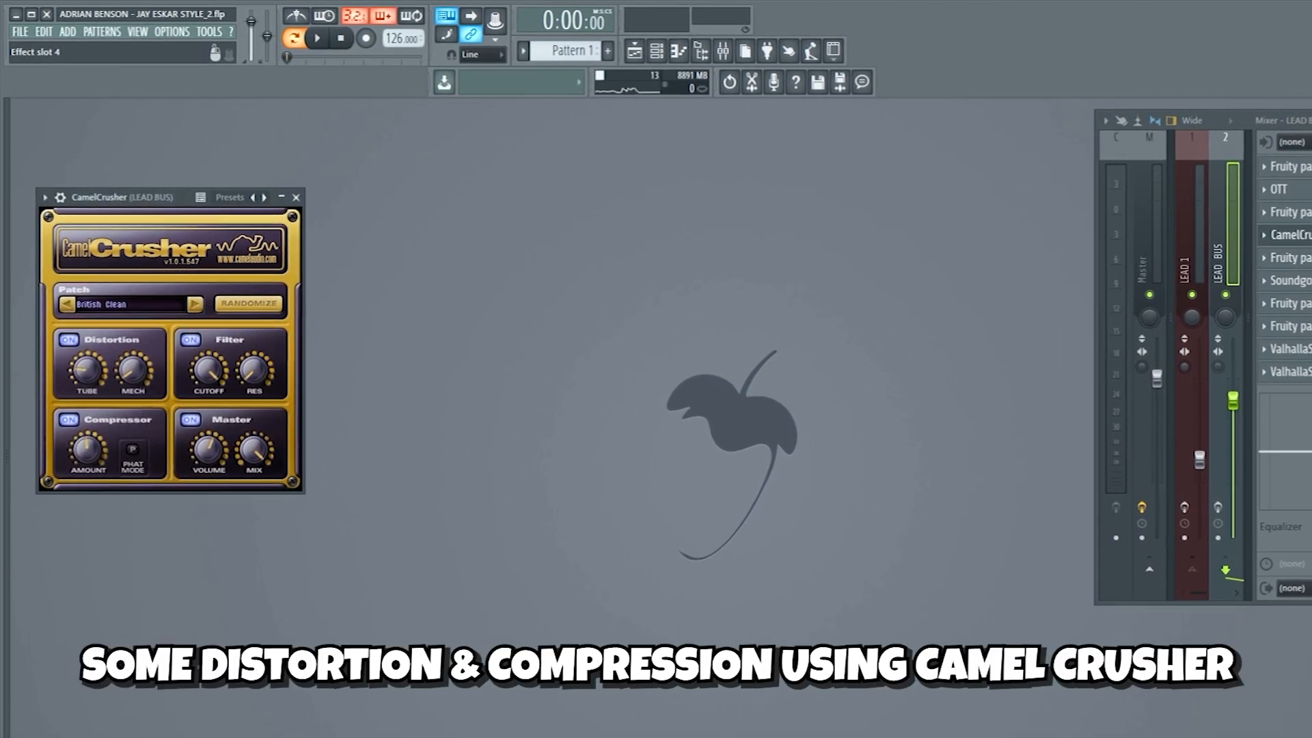
pyautogui.click(1285, 255)
pyautogui.click(1285, 278)
pyautogui.click(1293, 306)
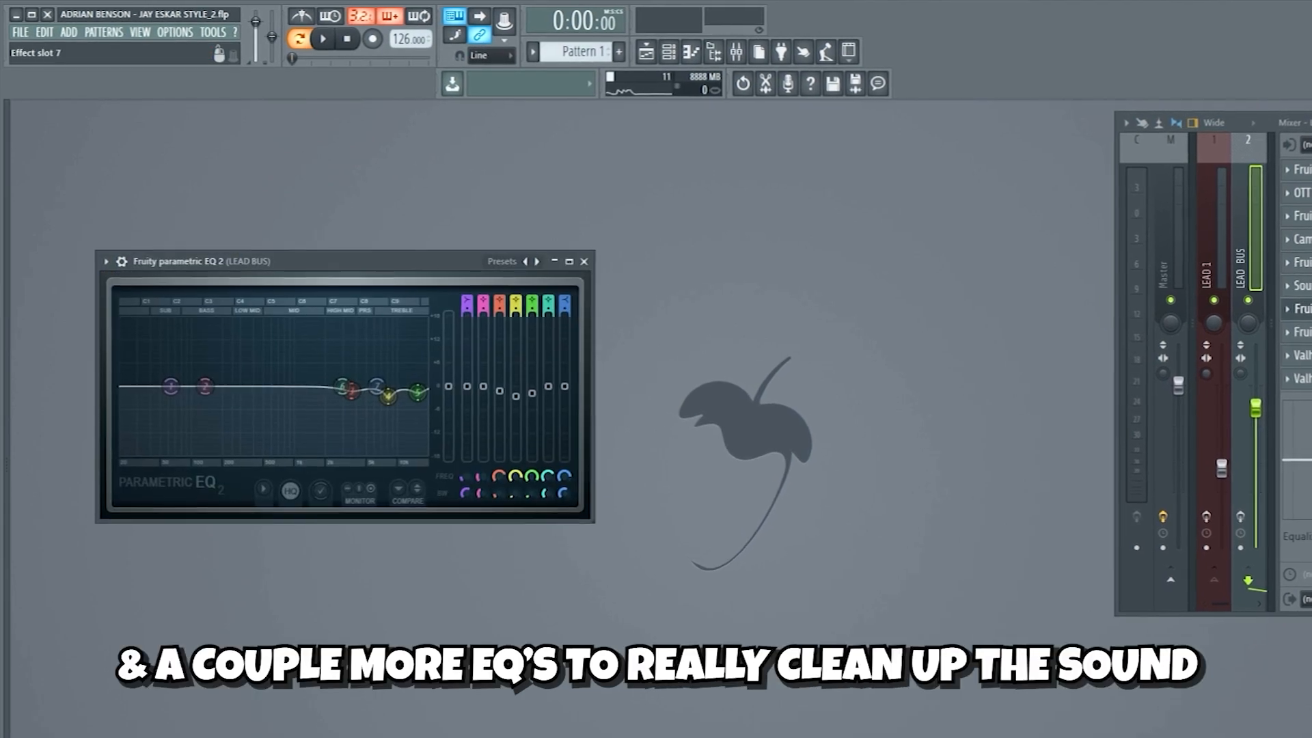
pyautogui.click(1293, 330)
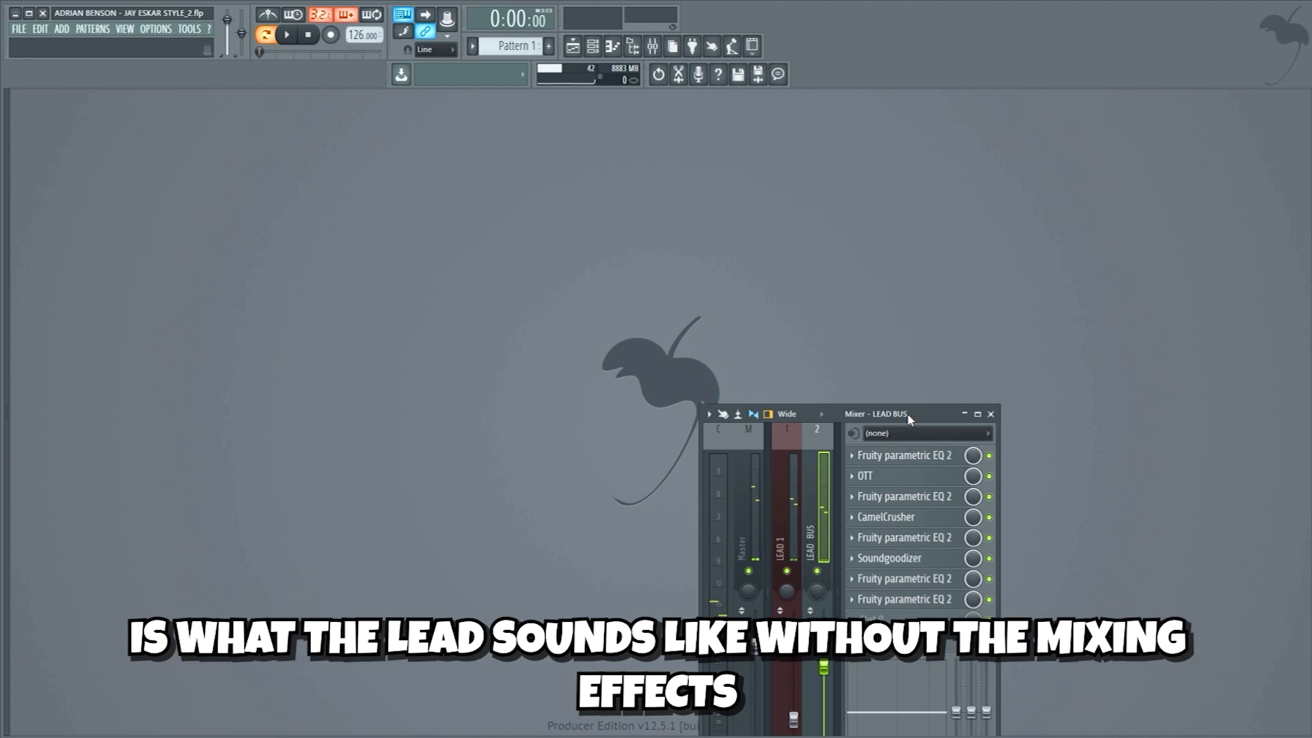
# - Listen to the lead without its mixing effects and with the ValhallaSupermassive mix-level automation in the playlist
pyautogui.press('space')
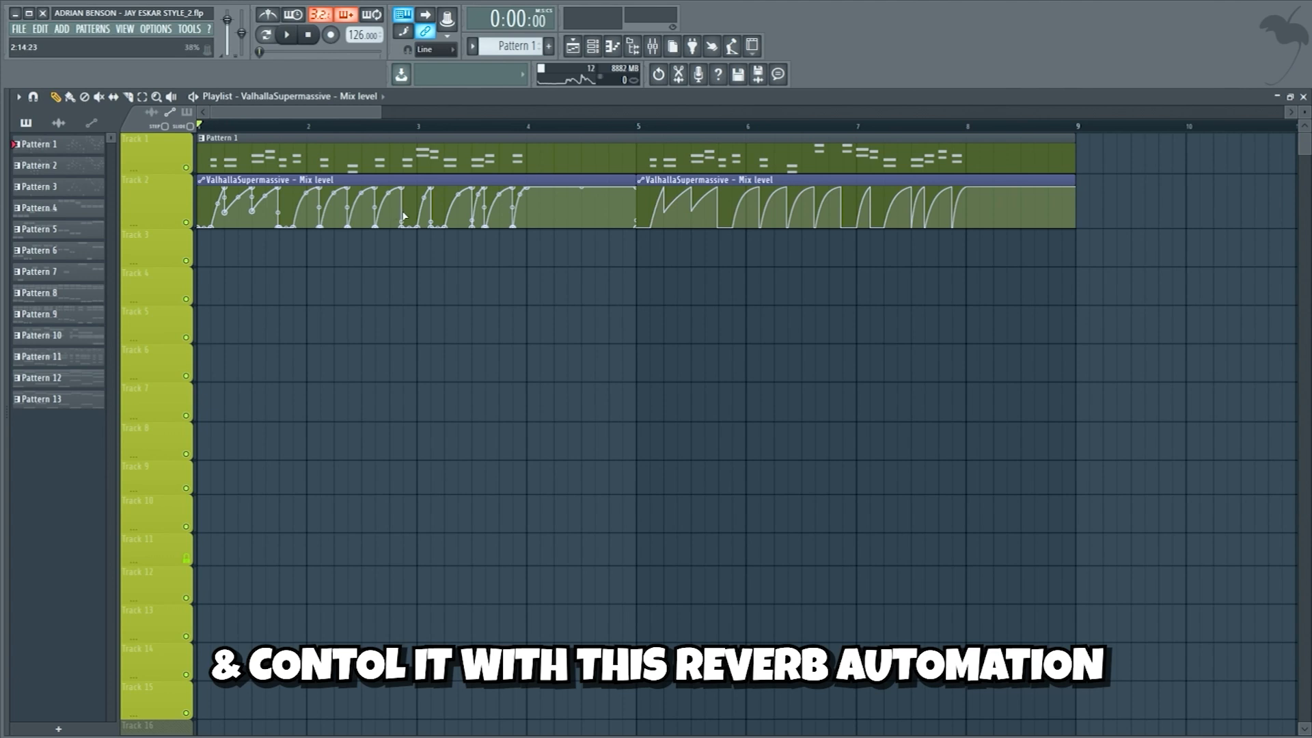
pyautogui.press('space')
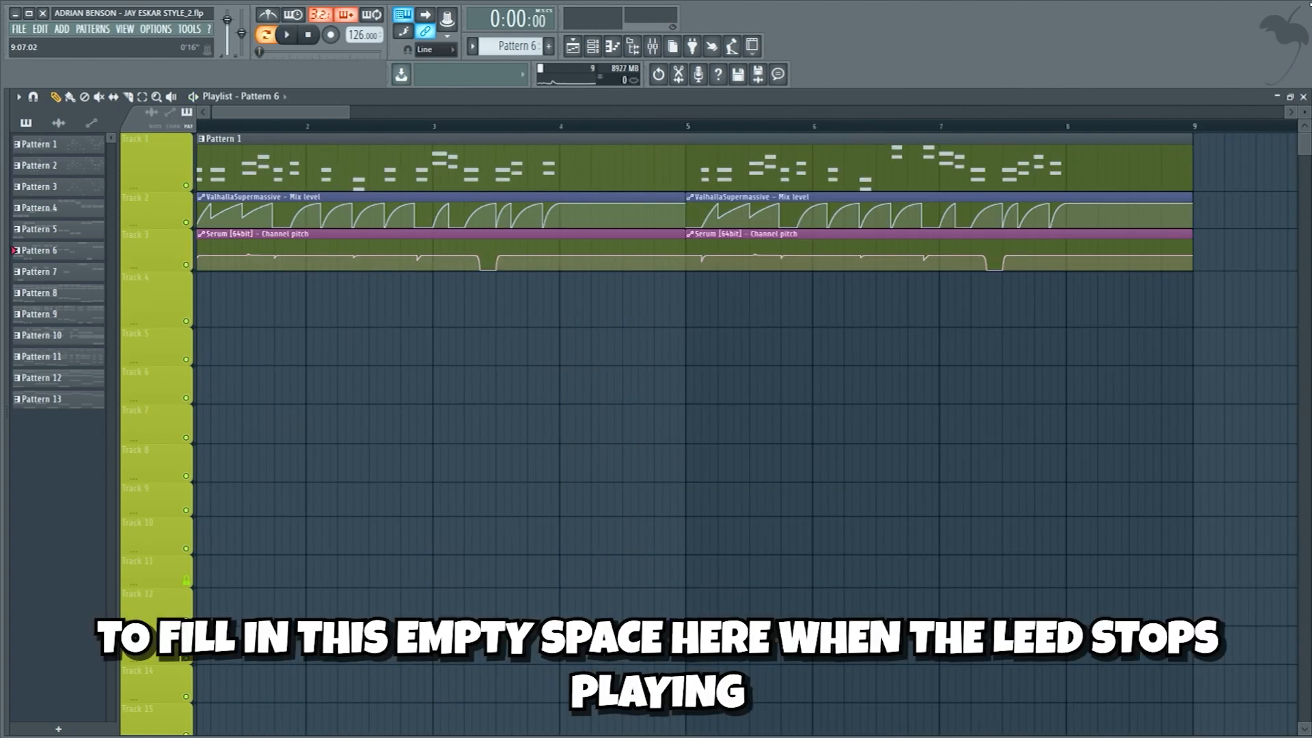
# - Undo the deletion of the vocal clip on Track 4 and play that track soloed
pyautogui.hotkey('ctrl', 'z')
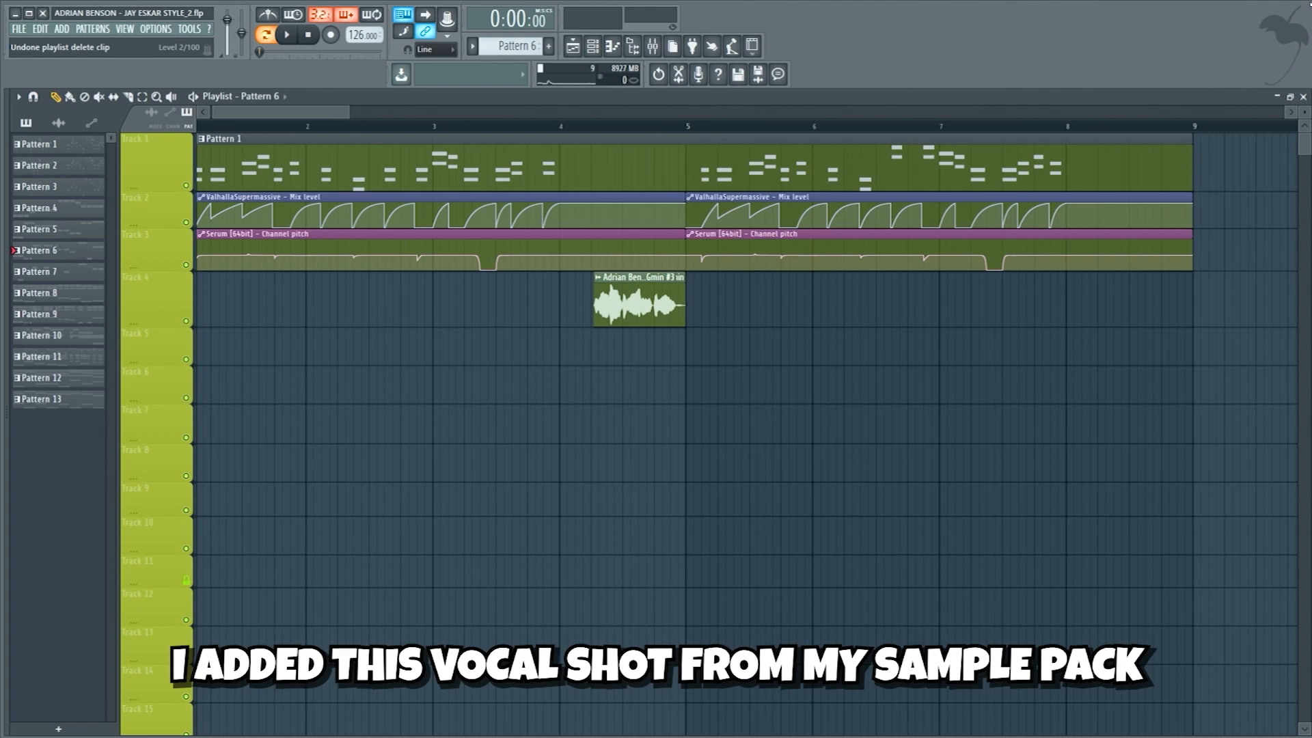
pyautogui.rightClick(187, 321)
pyautogui.press('space')
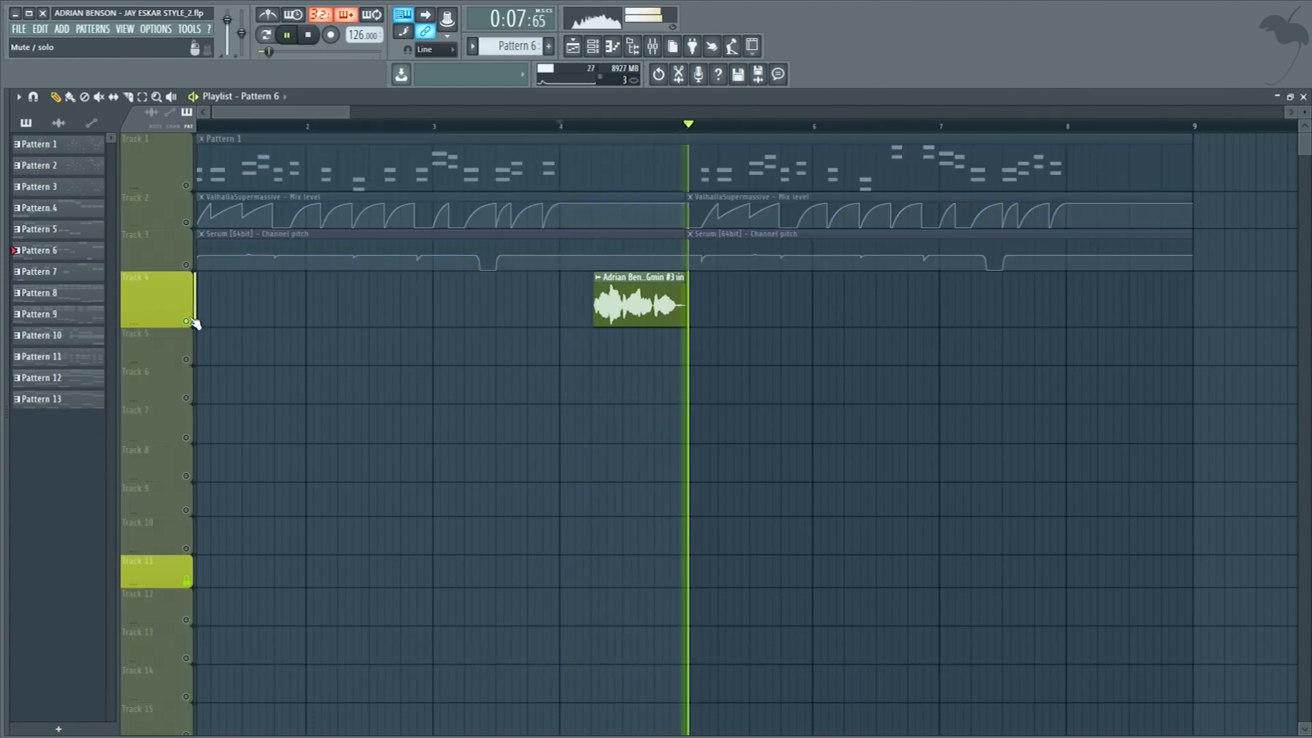
# - Unsolo Track 4 and play the vocal shot together with the lead from bar 3
pyautogui.rightClick(193, 321)
pyautogui.click(437, 128)
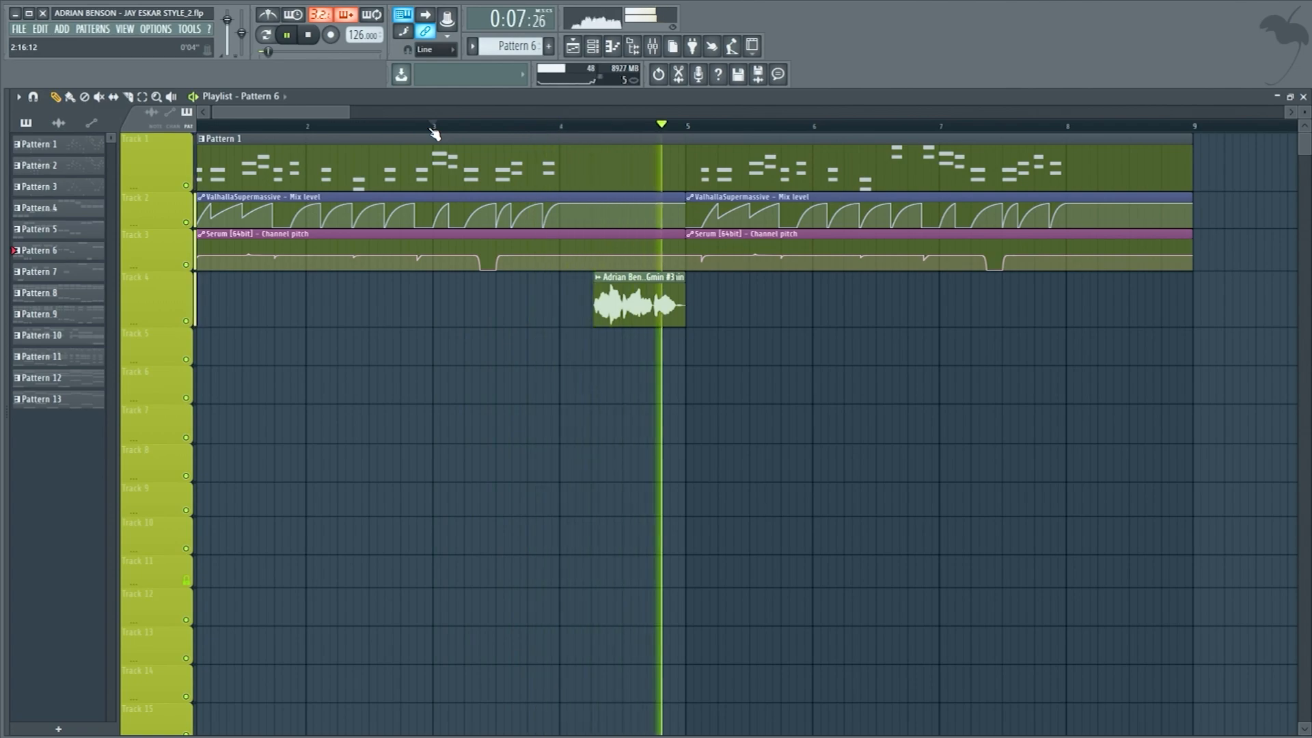
pyautogui.click(435, 127)
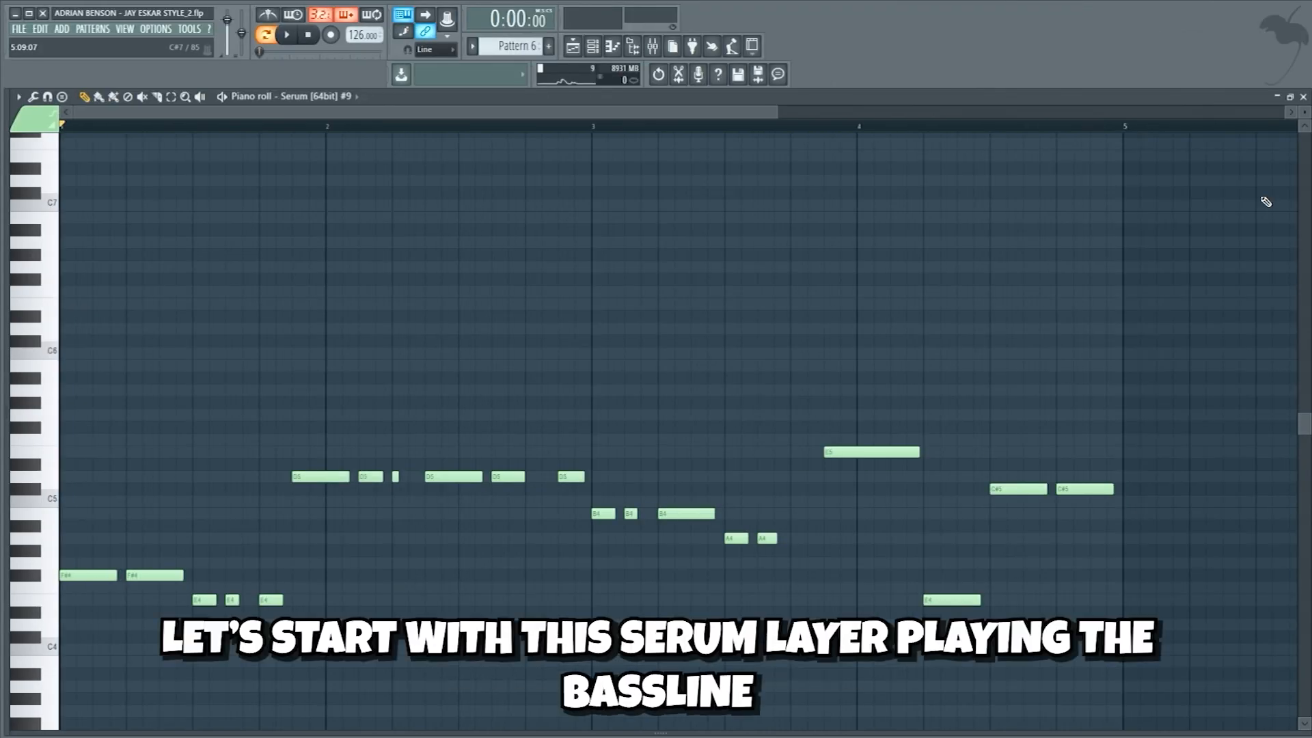
# - Play the Serum #9 bassline and audition the bass layers in the channel rack
pyautogui.press('space')
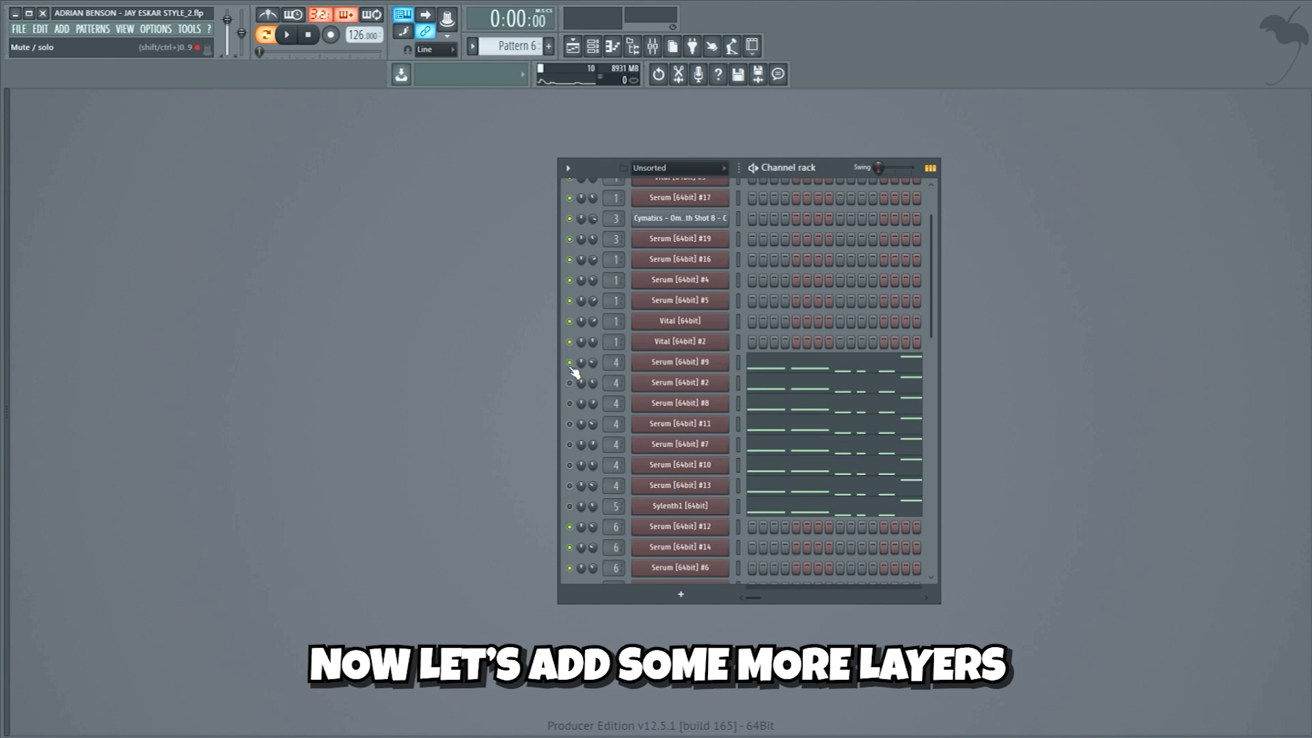
pyautogui.press('space')
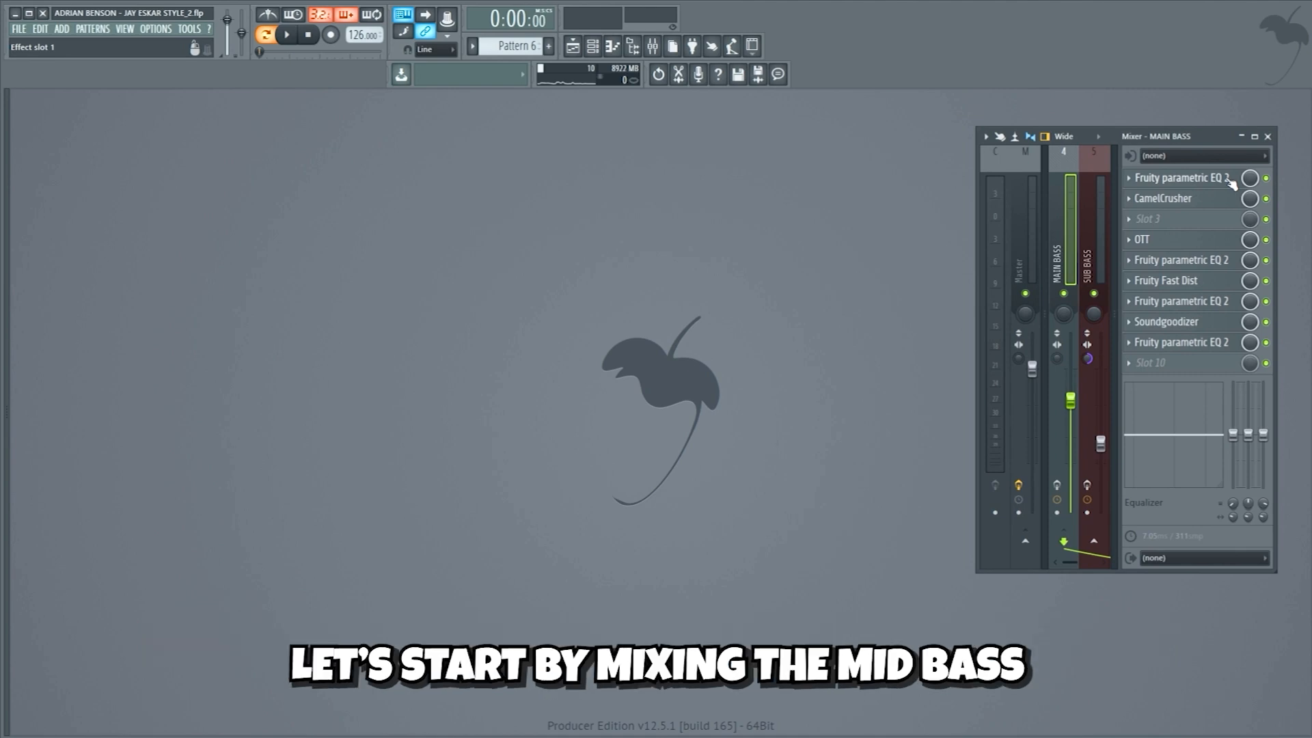
# - Inspect the settings of the MAIN BASS effects in order, including CamelCrusher, OTT, Fruity Fast Dist, Soundgoodizer and the parametric EQs
pyautogui.click(1229, 179)
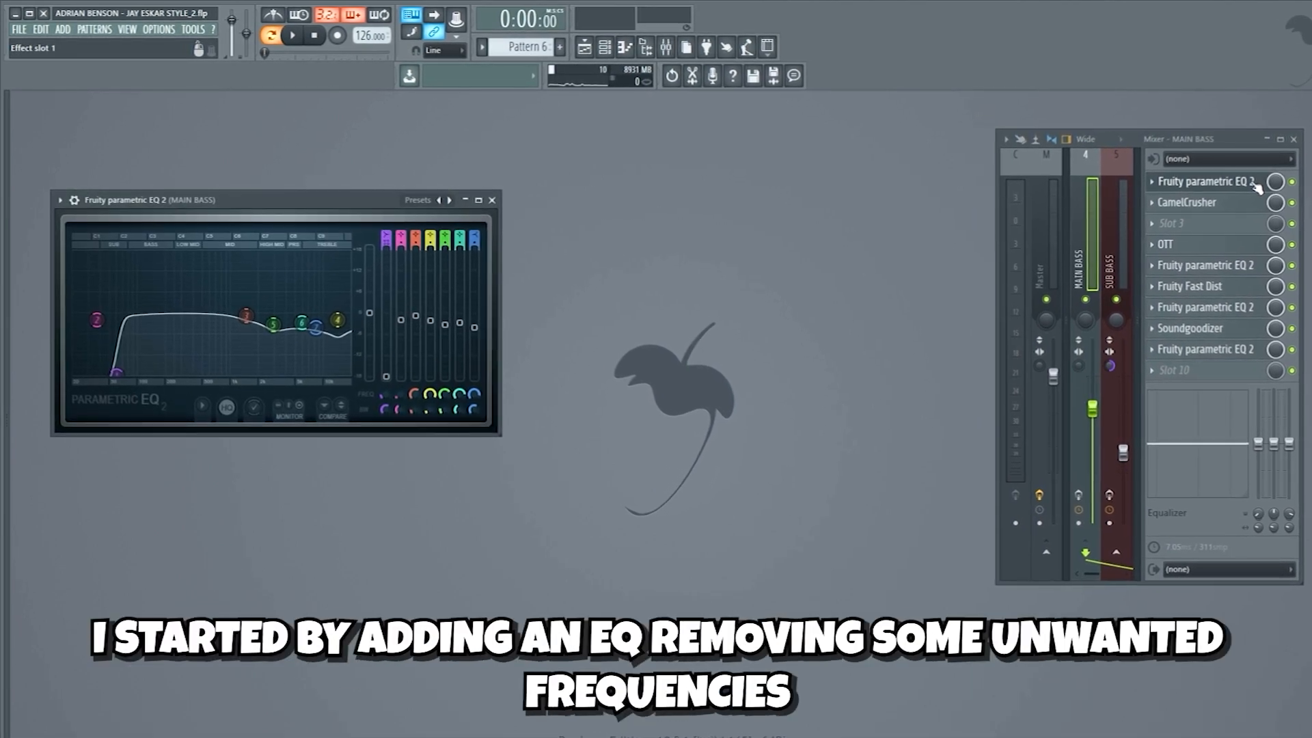
pyautogui.click(1242, 207)
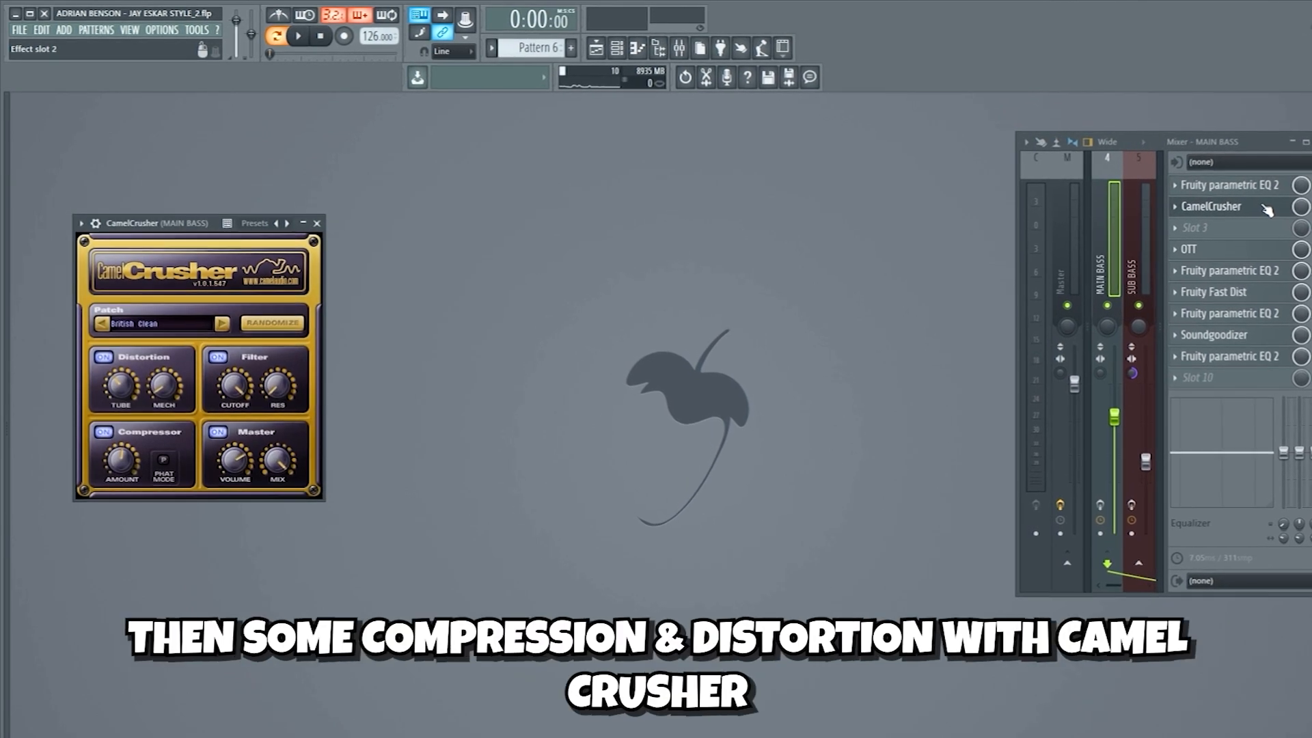
pyautogui.click(1253, 250)
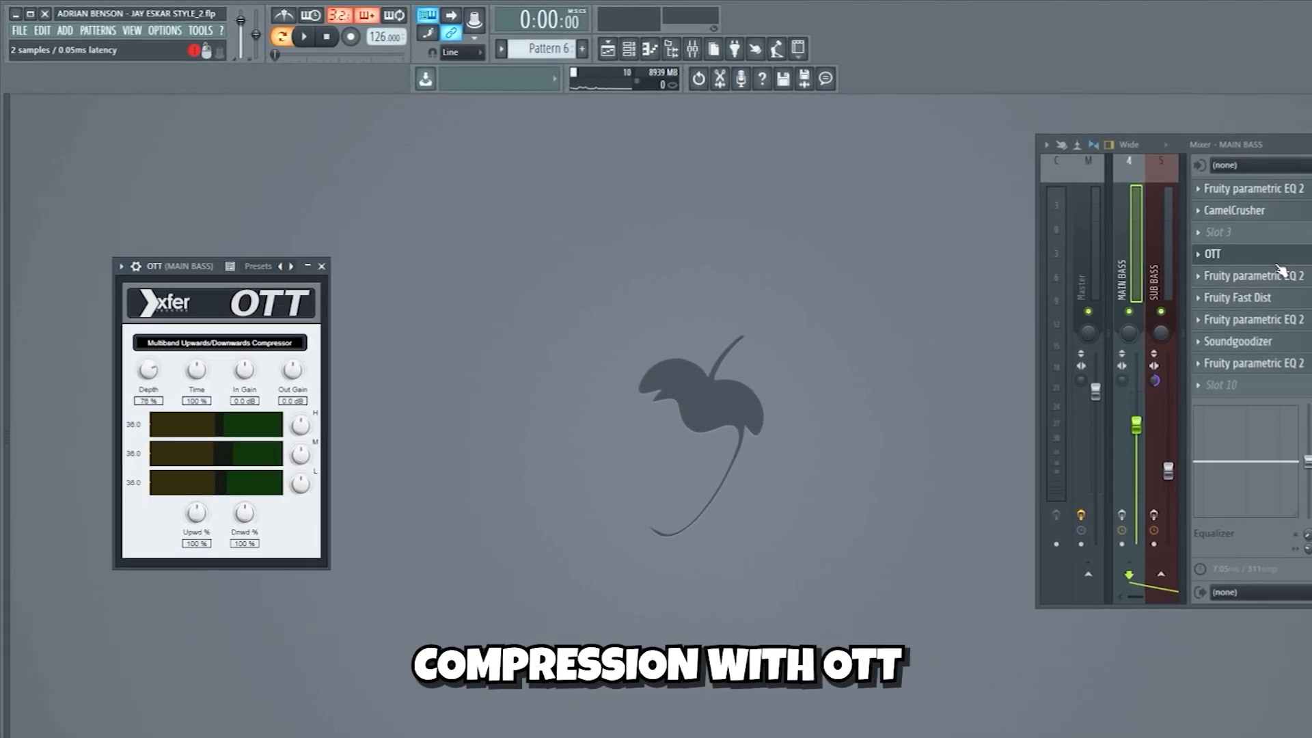
pyautogui.click(1279, 276)
pyautogui.click(1279, 298)
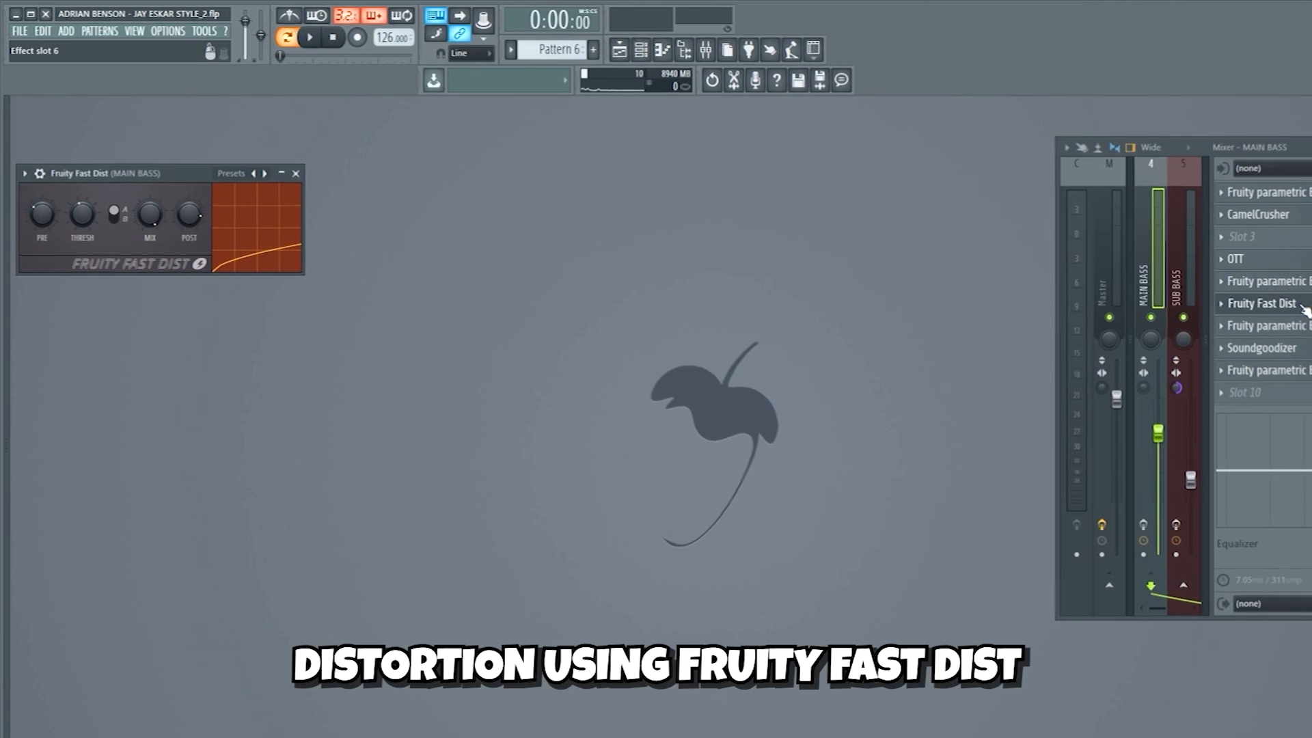
pyautogui.click(1284, 325)
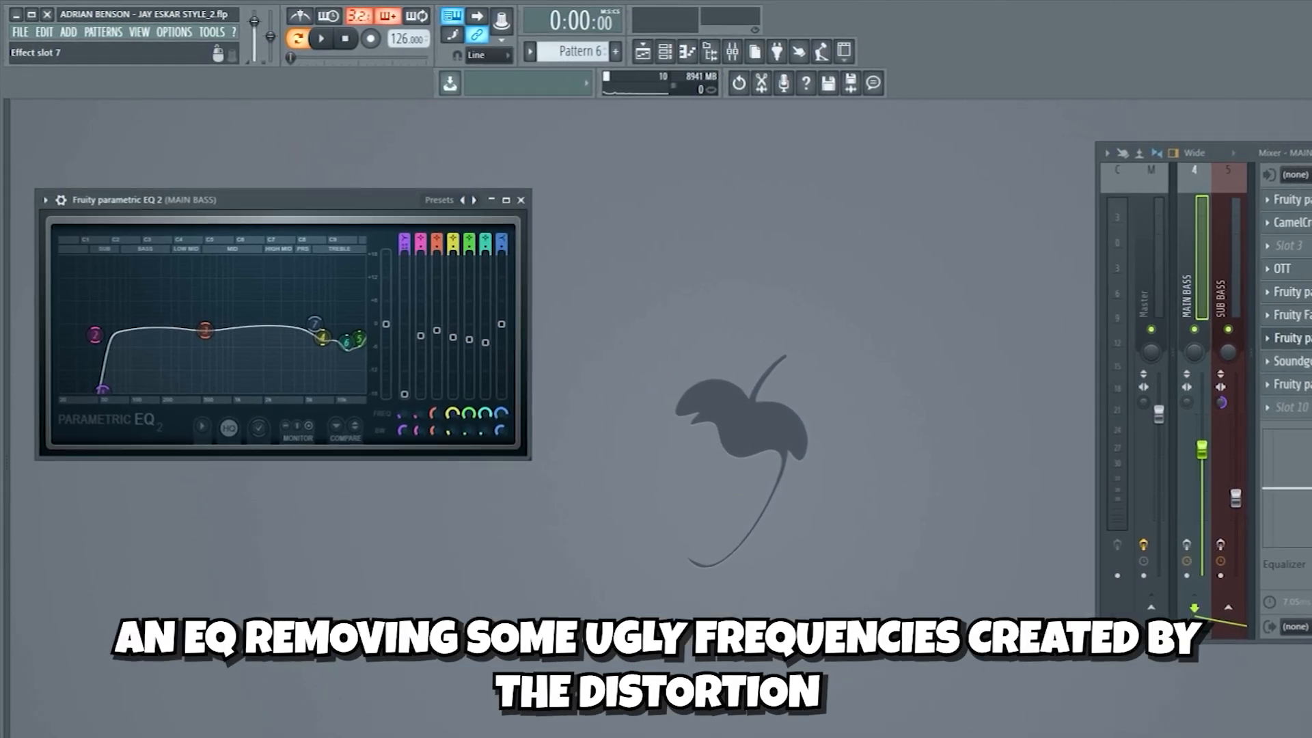
pyautogui.click(1284, 361)
pyautogui.click(1285, 384)
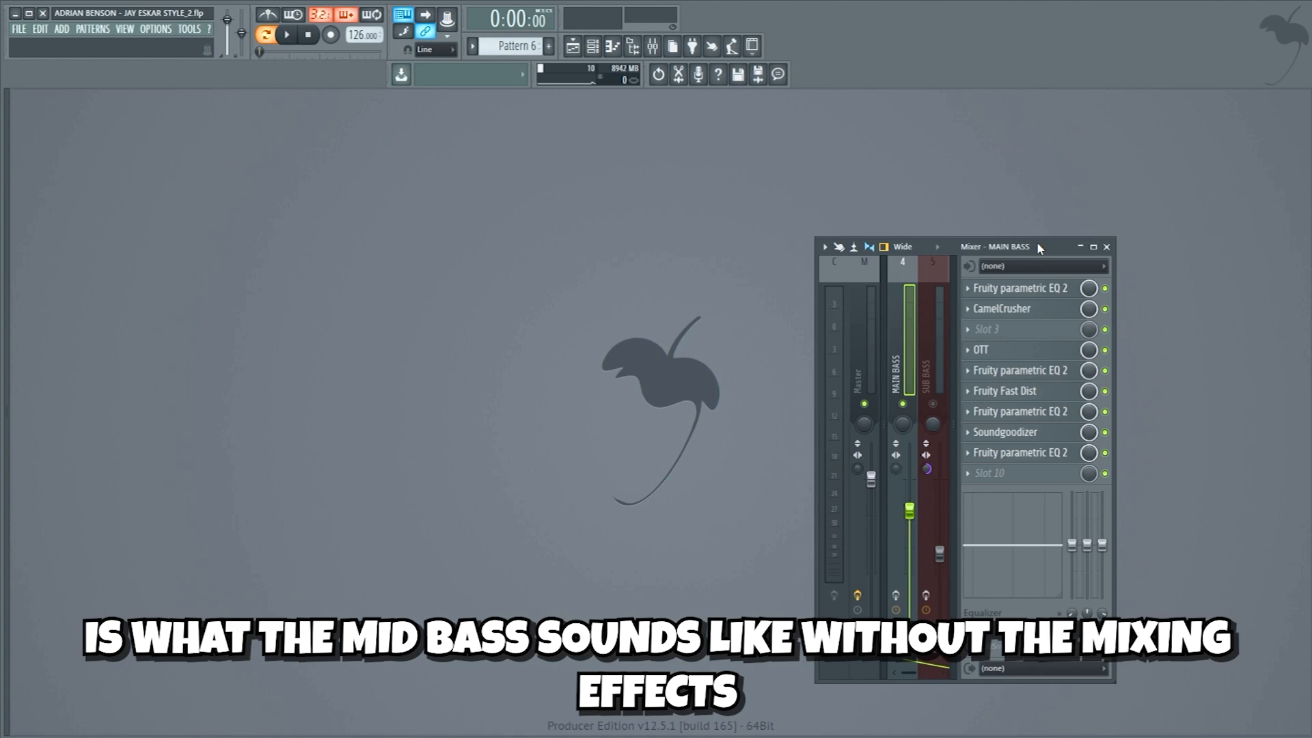
# - Play the mid bass without and with its mixing effects for comparison
pyautogui.press('space')
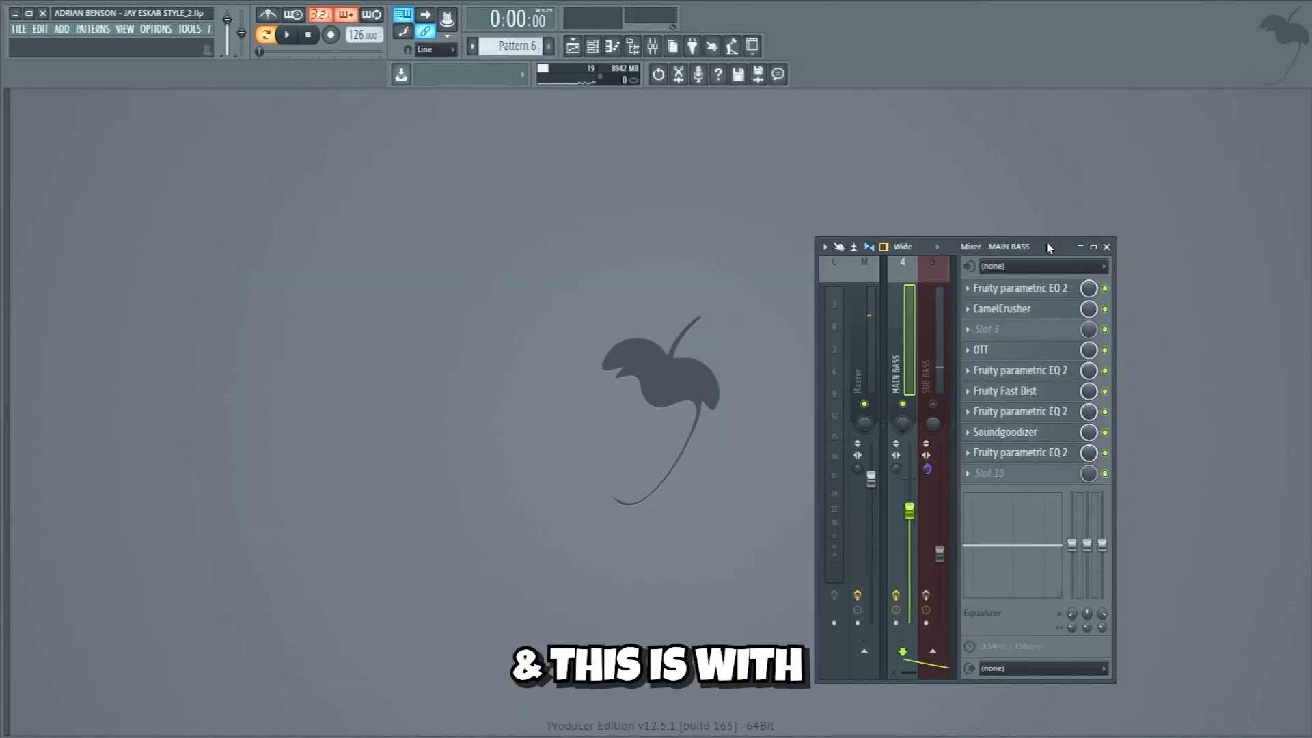
pyautogui.press('space')
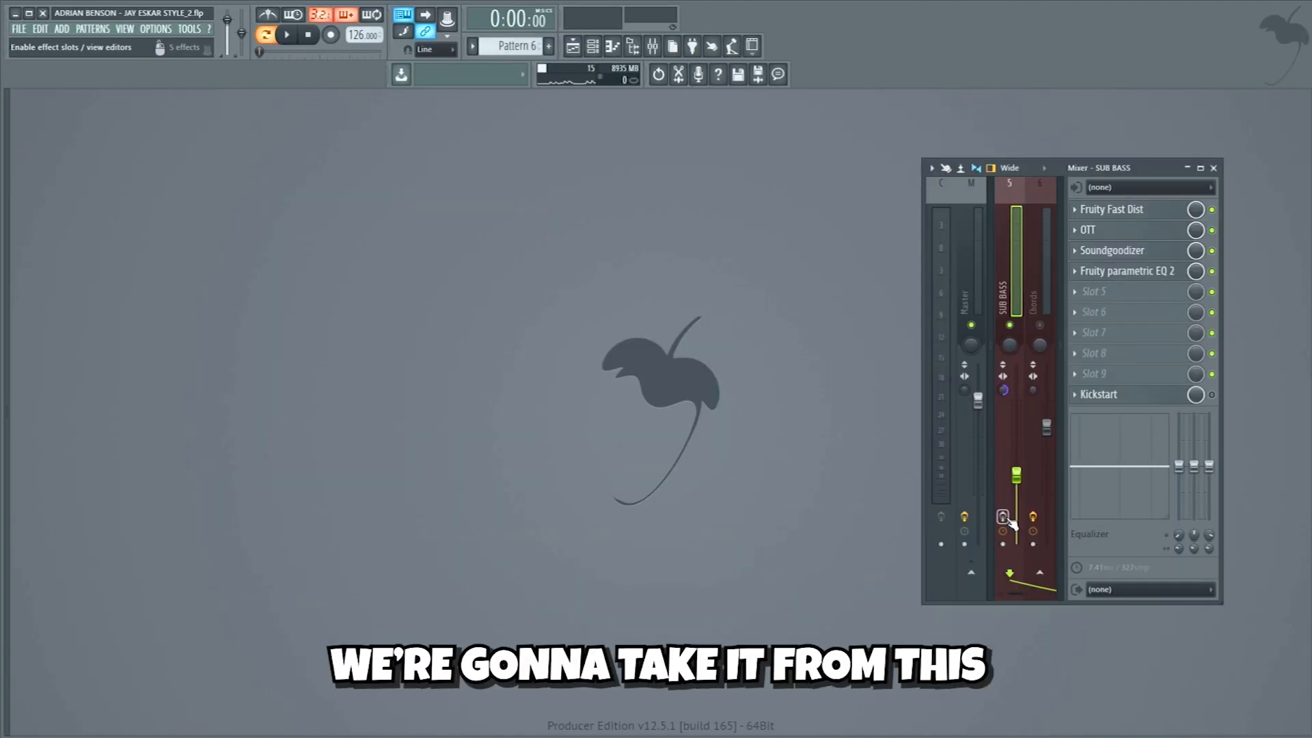
# - Play the sub bass and inspect the OTT, Soundgoodizer and Parametric EQ 2 effects on SUB BASS
pyautogui.press('space')
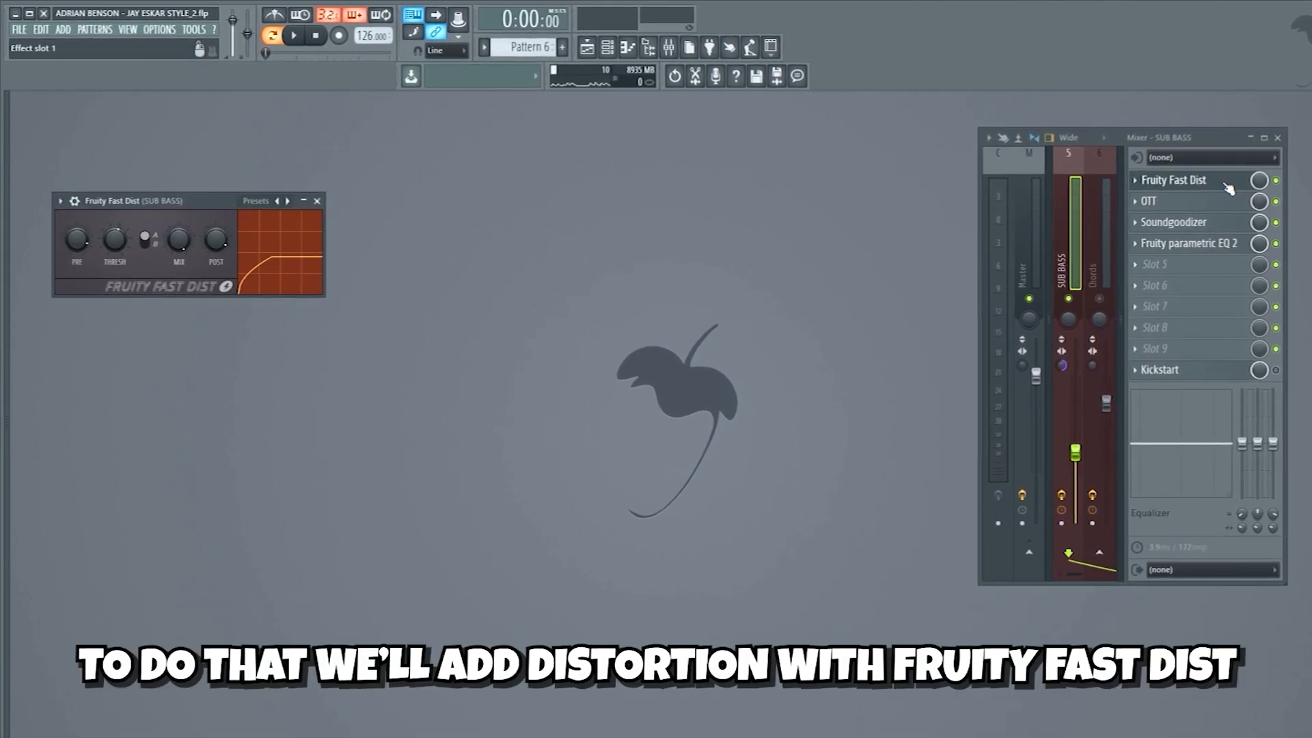
pyautogui.click(1219, 202)
pyautogui.click(1240, 226)
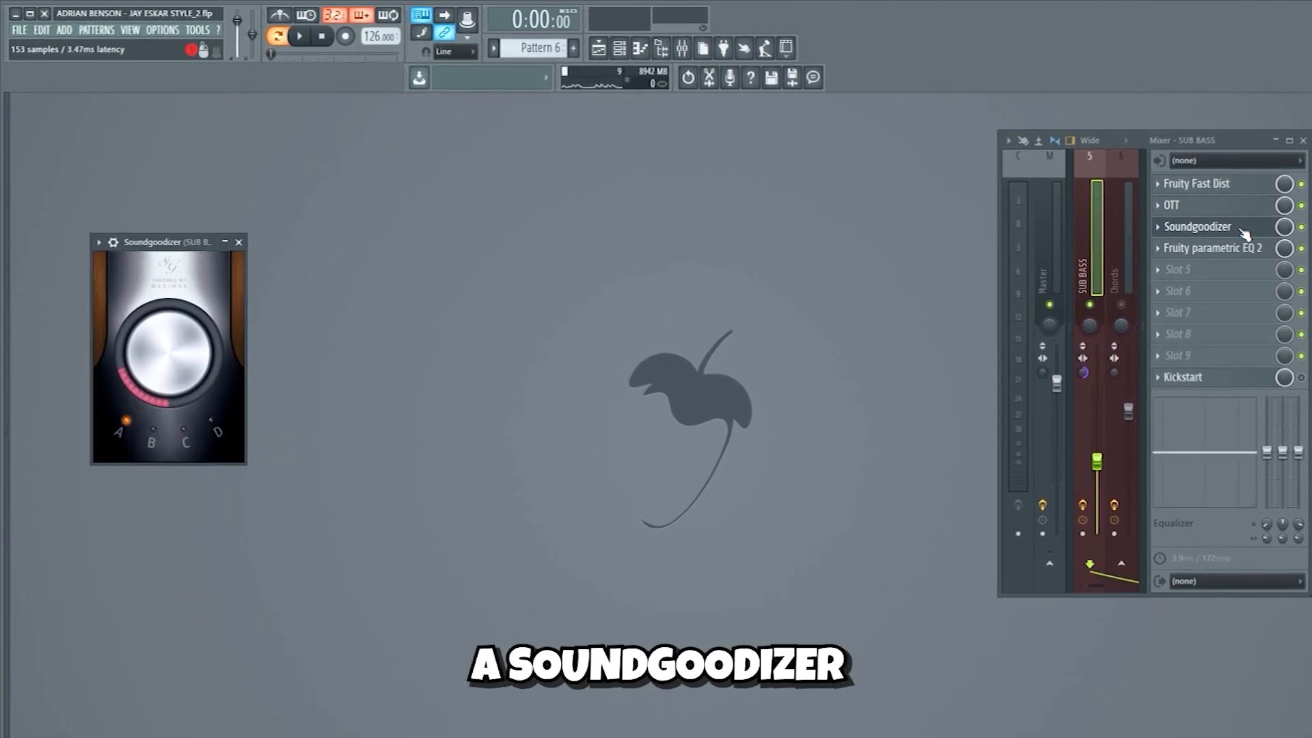
pyautogui.click(1240, 247)
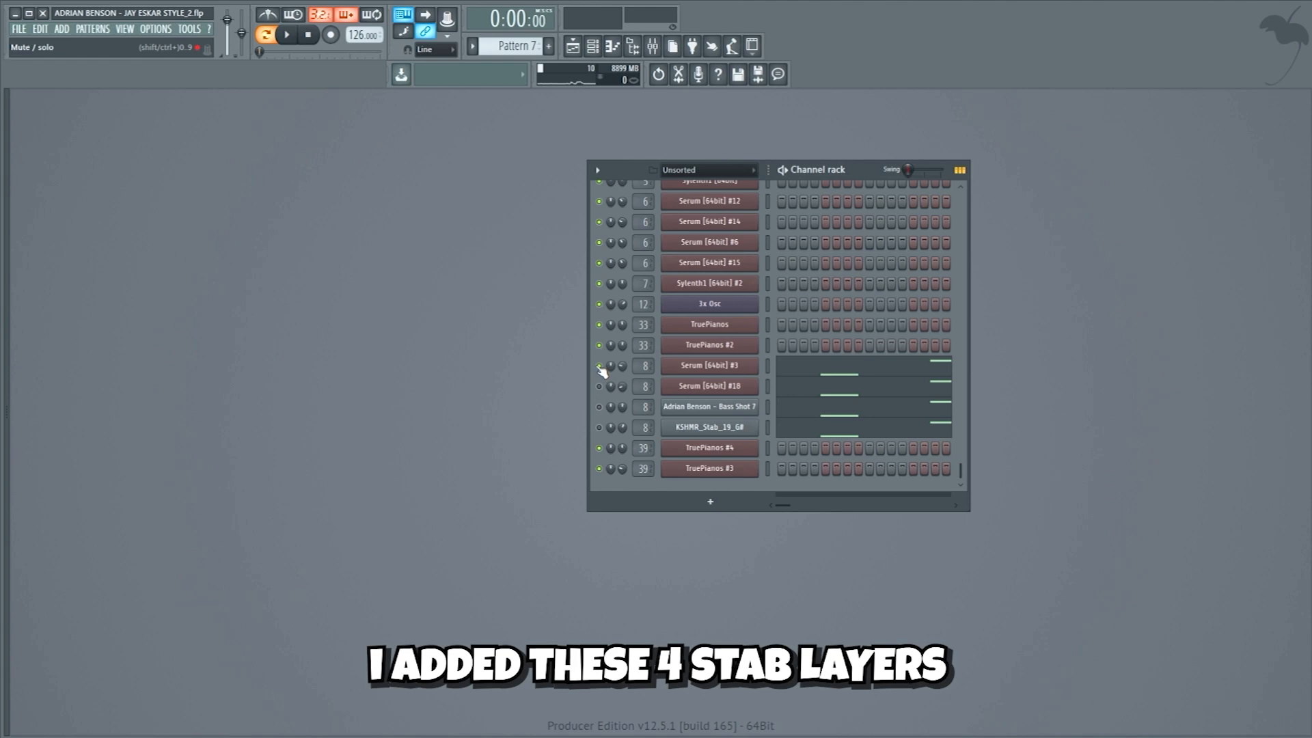
# - Audition the four stab layers and play the Serum #3 stab notes in the piano roll
pyautogui.press('space')
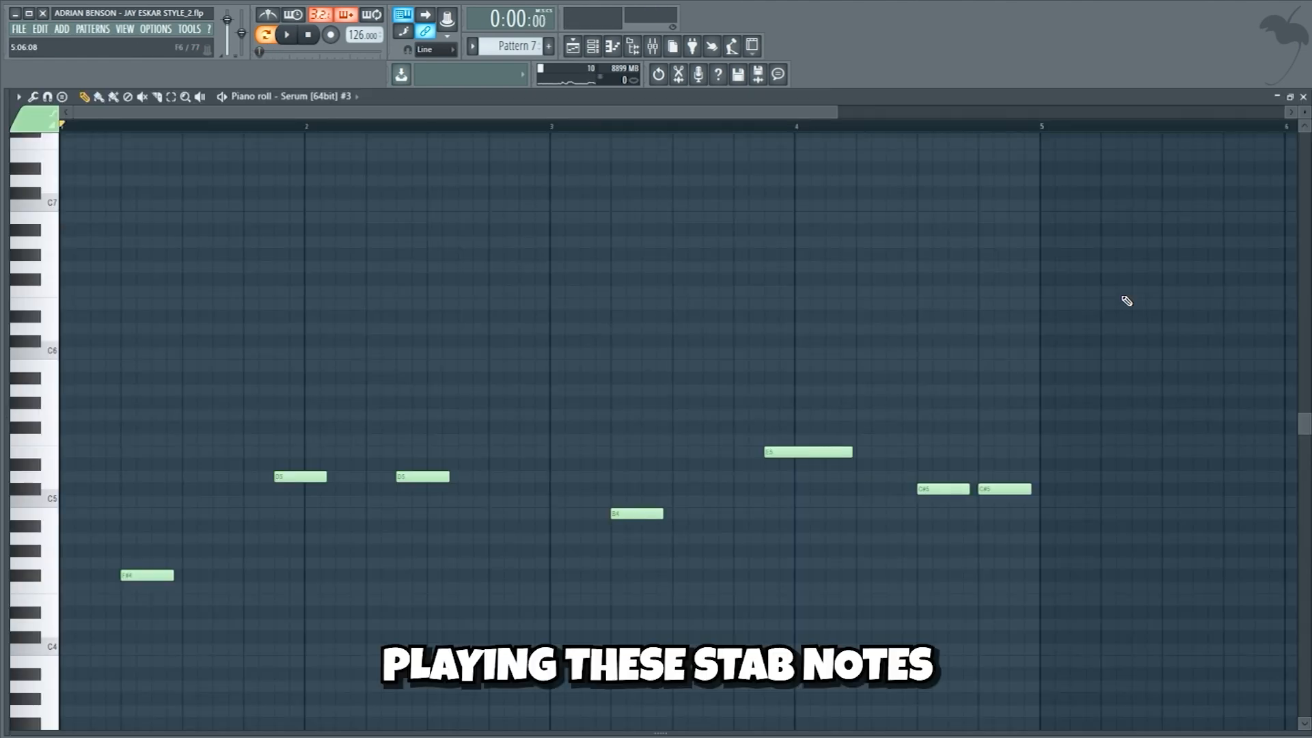
pyautogui.press('space')
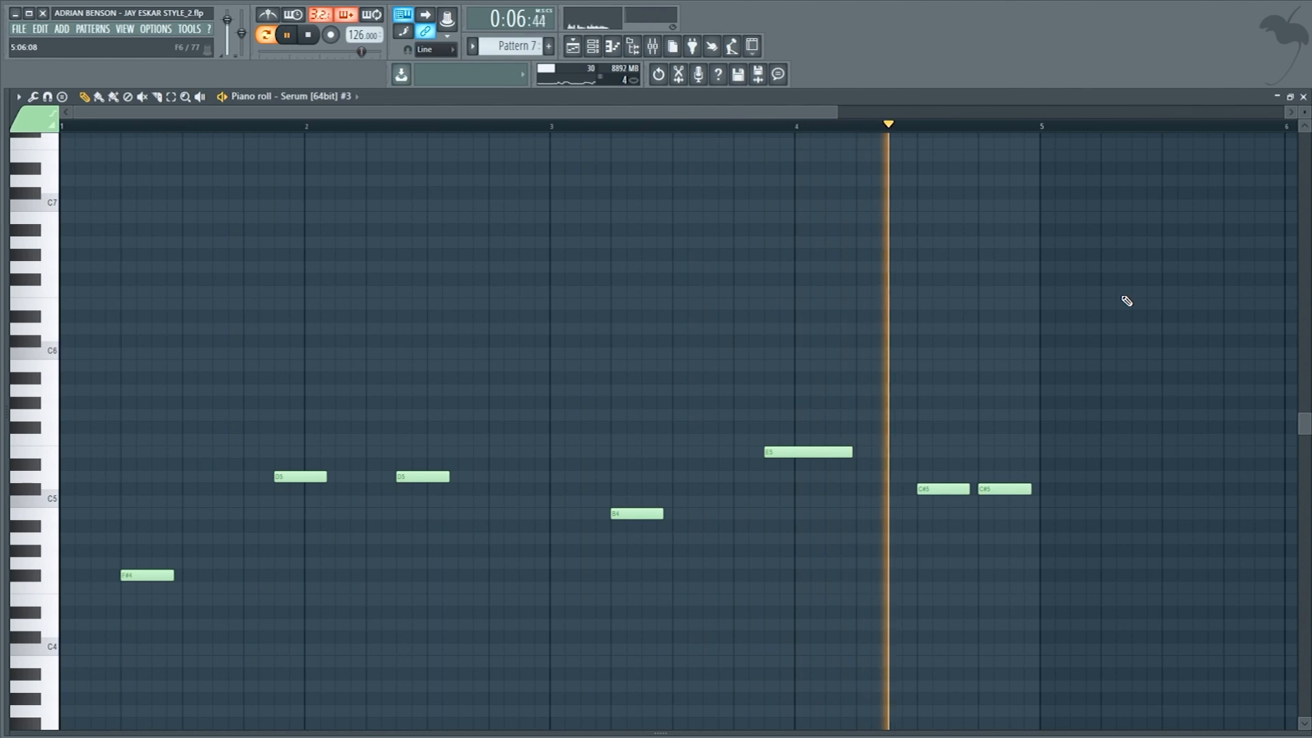
# - Switch to the playlist in song mode and play the bass and stab patterns with the Serum #7 channel pitch automation
pyautogui.press('F5')
pyautogui.press('l')
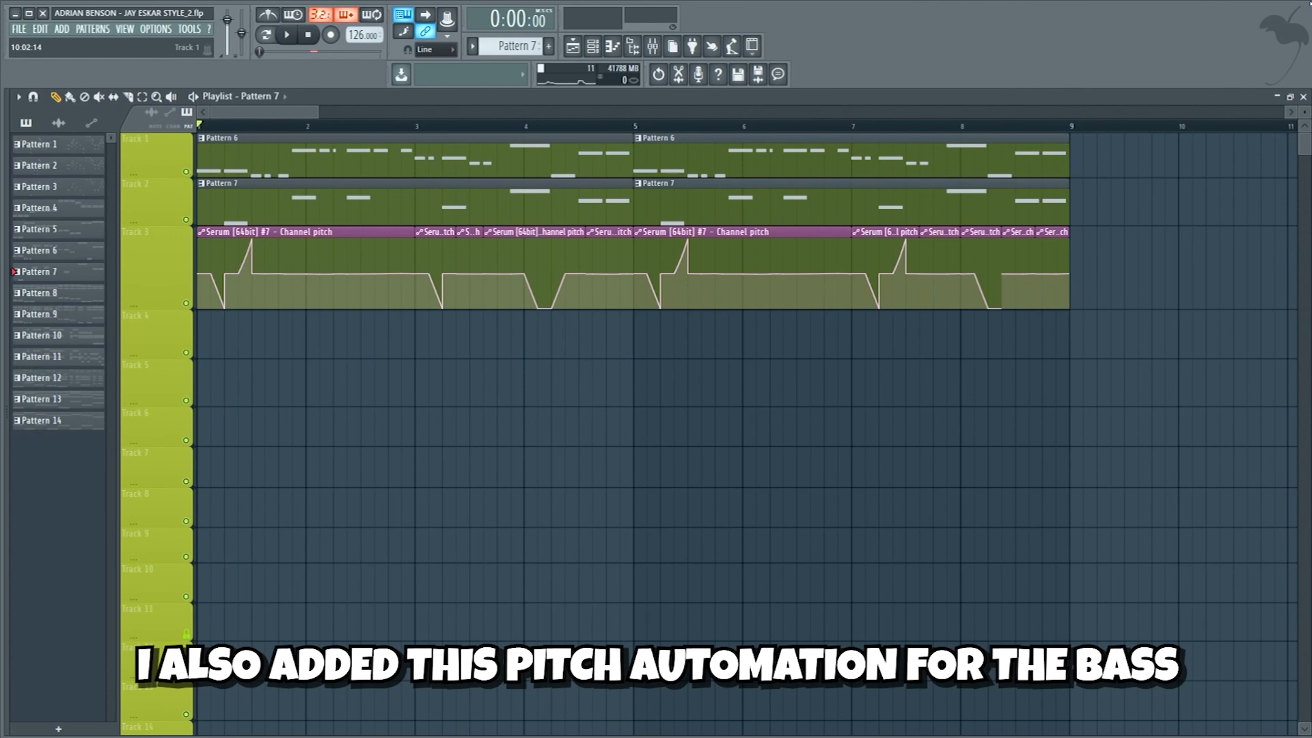
pyautogui.press('space')
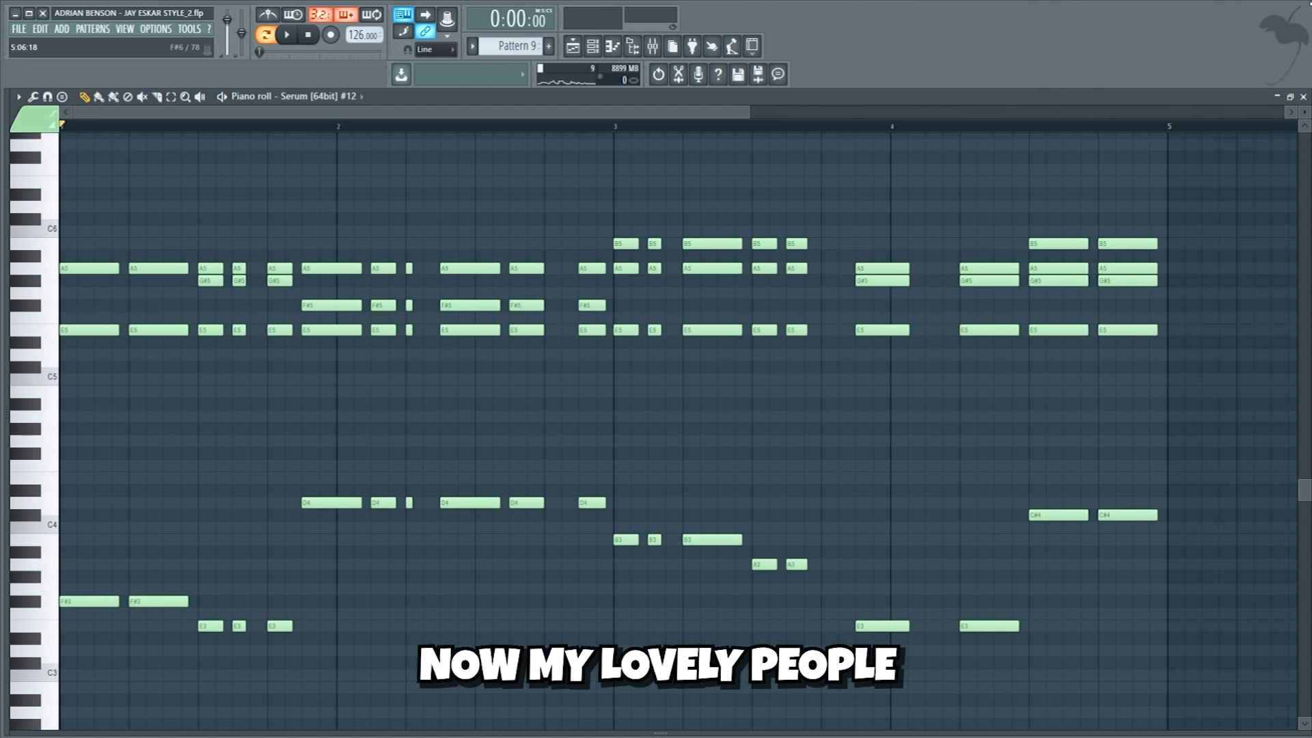
# - Play the Serum #12 chord notes and audition the chord layers in the channel rack
pyautogui.press('space')
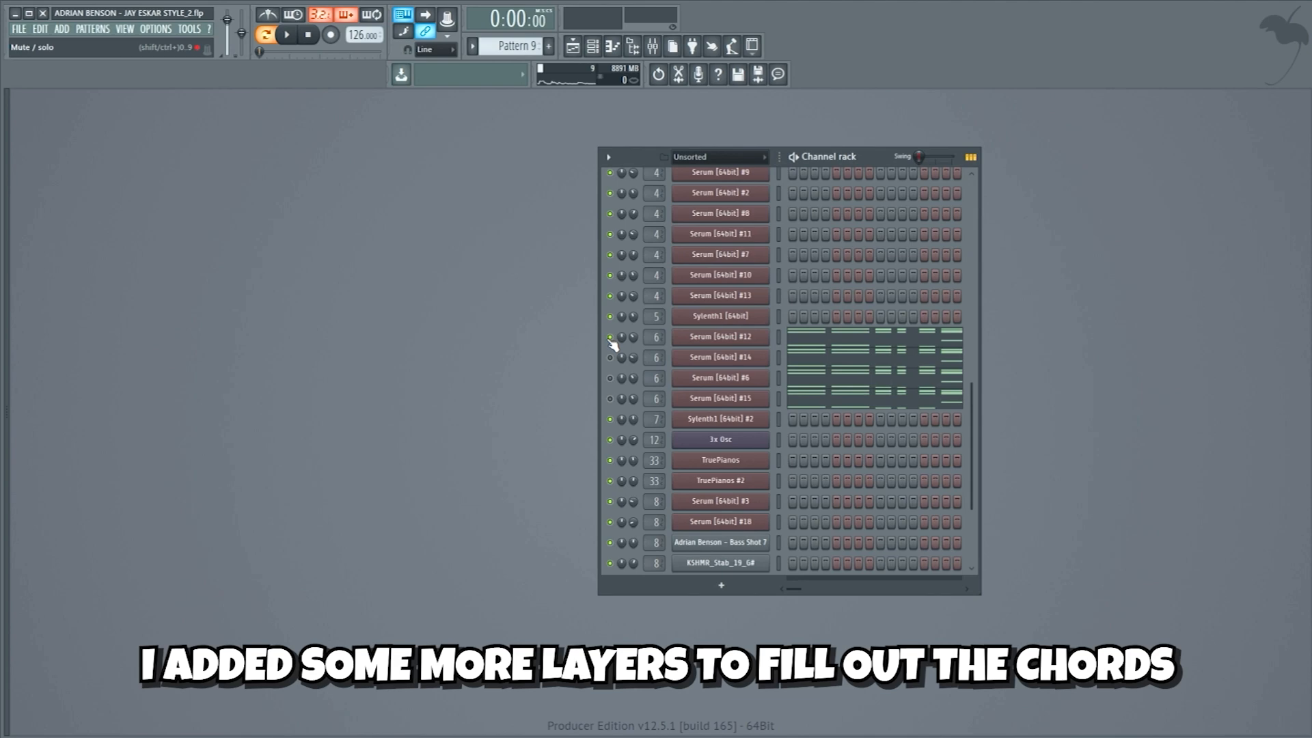
pyautogui.press('space')
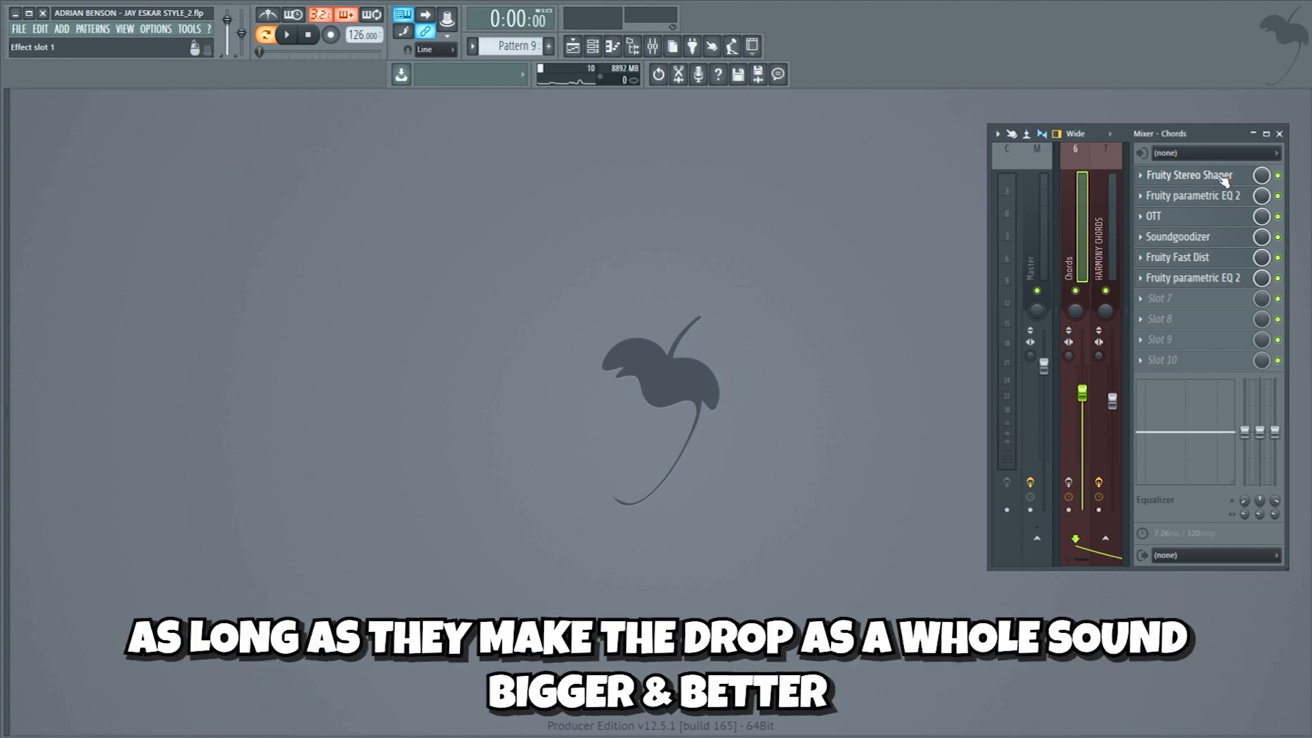
# - Inspect the Fruity Stereo Shaper, Parametric EQ 2, OTT, Soundgoodizer and Fruity Fast Dist effects on the Chords mixer track
pyautogui.click(1221, 176)
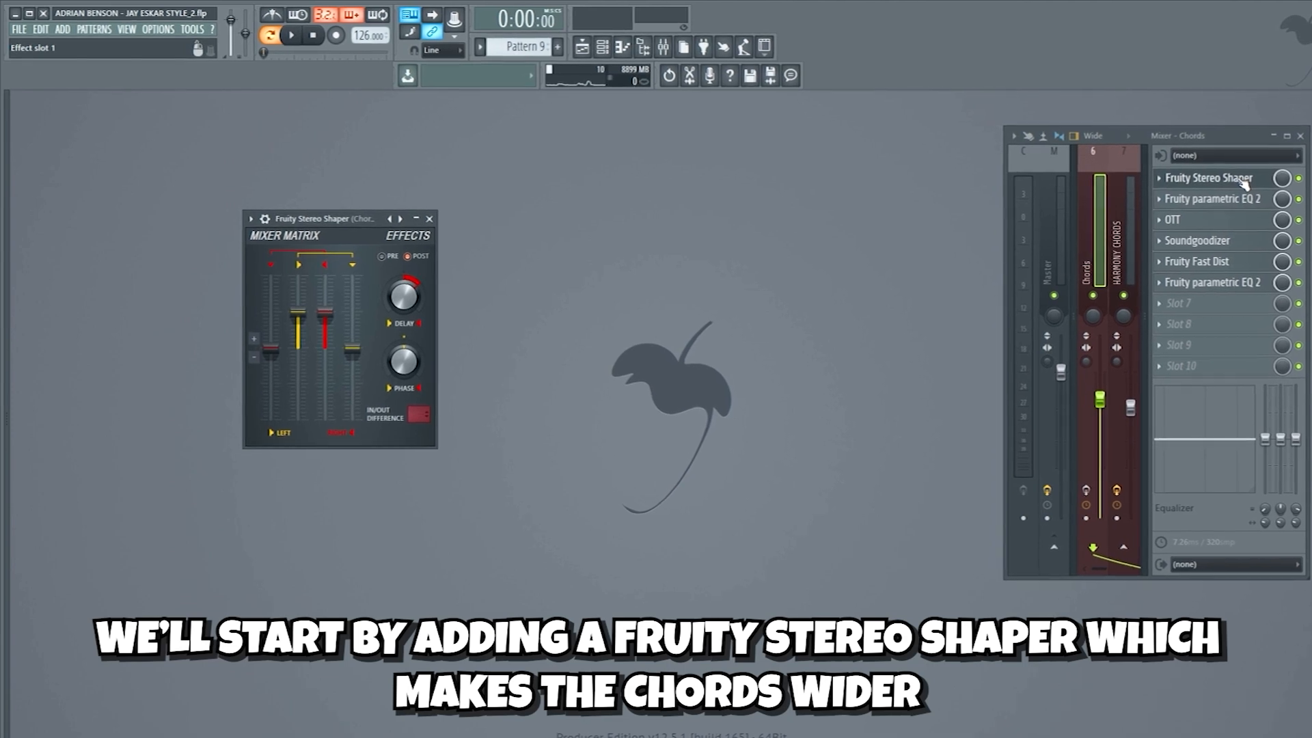
pyautogui.click(1247, 204)
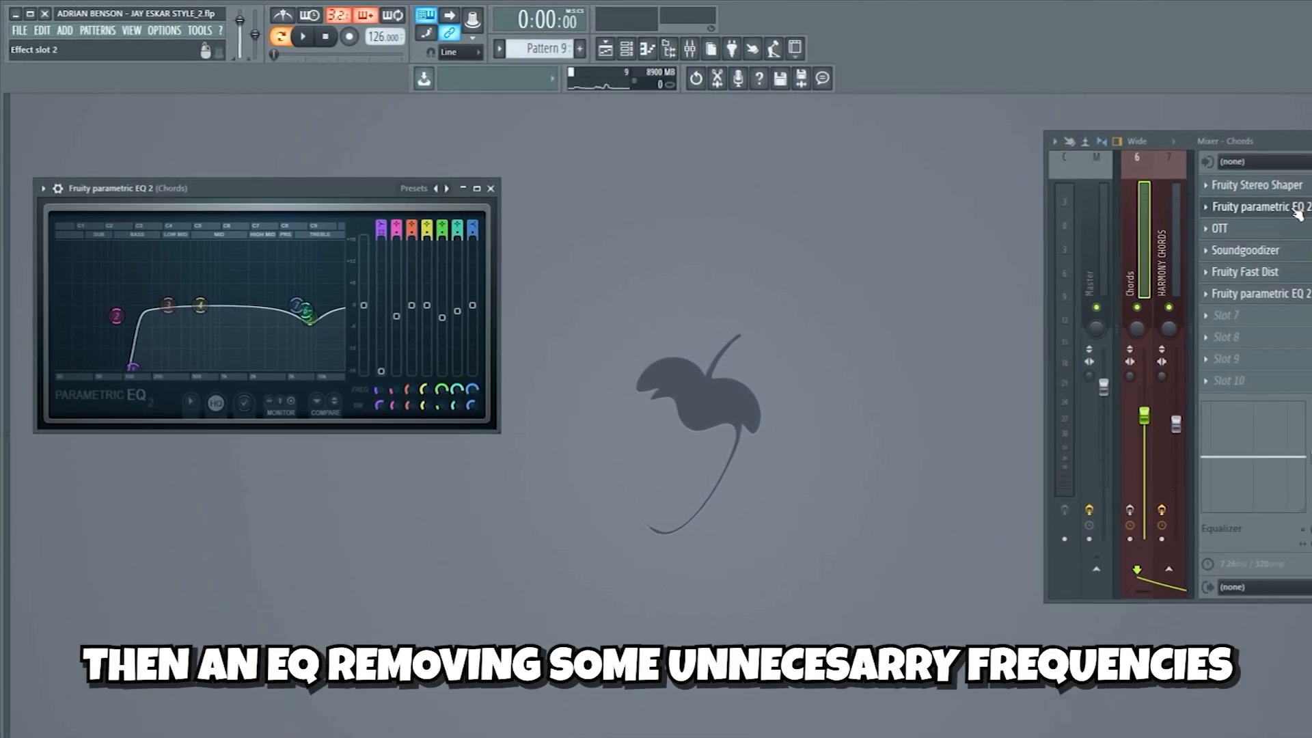
pyautogui.click(1284, 228)
pyautogui.click(1285, 250)
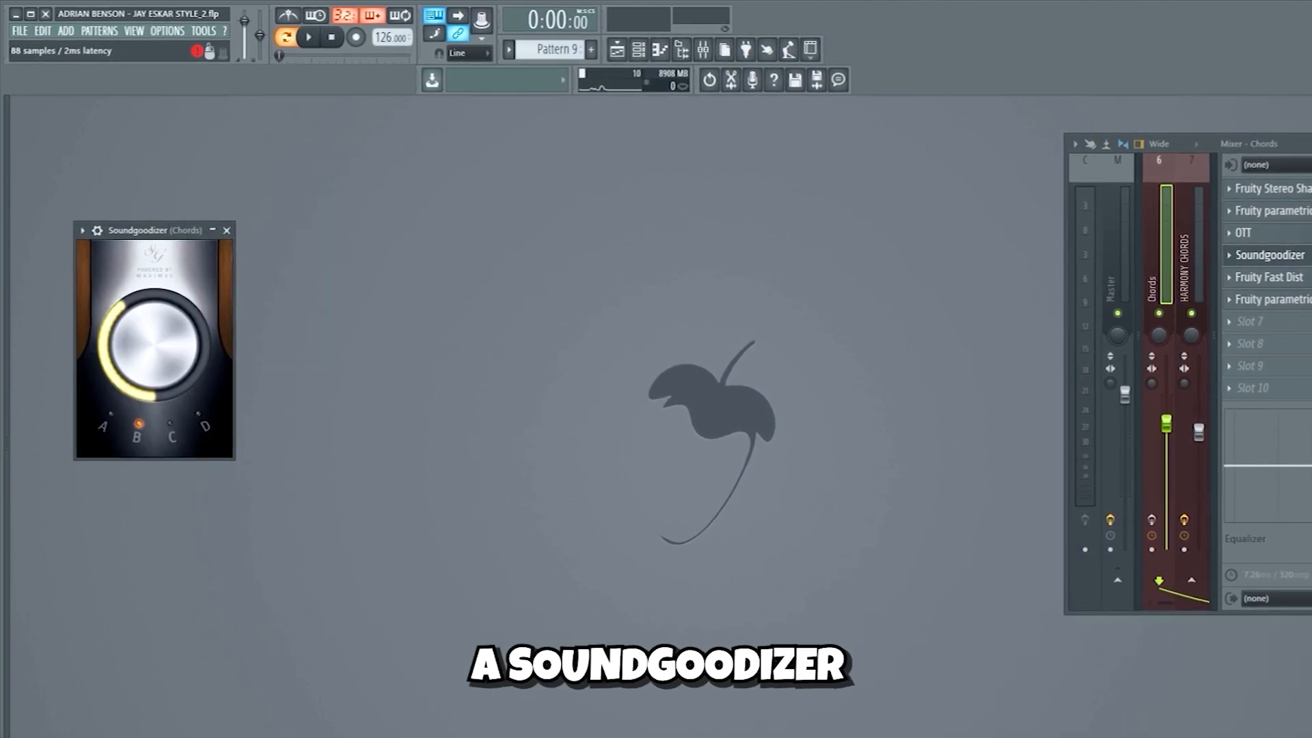
pyautogui.click(1278, 276)
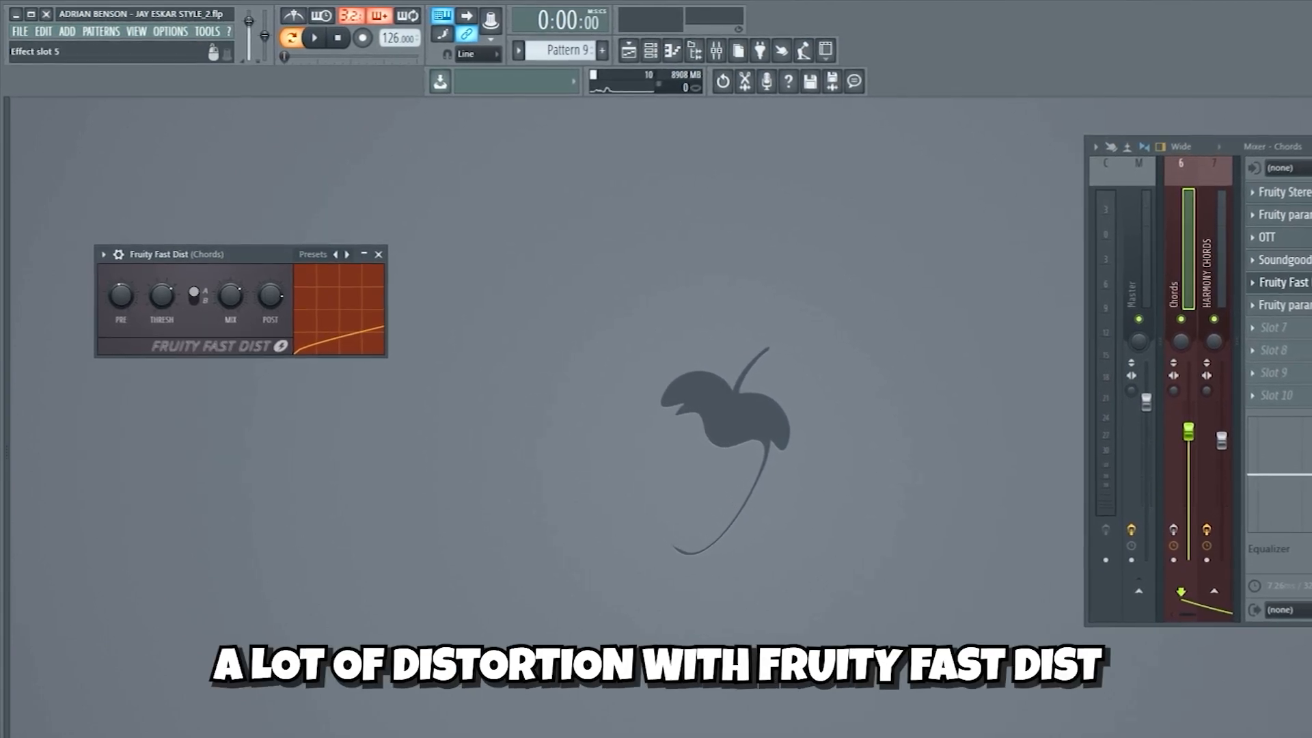
pyautogui.click(1284, 305)
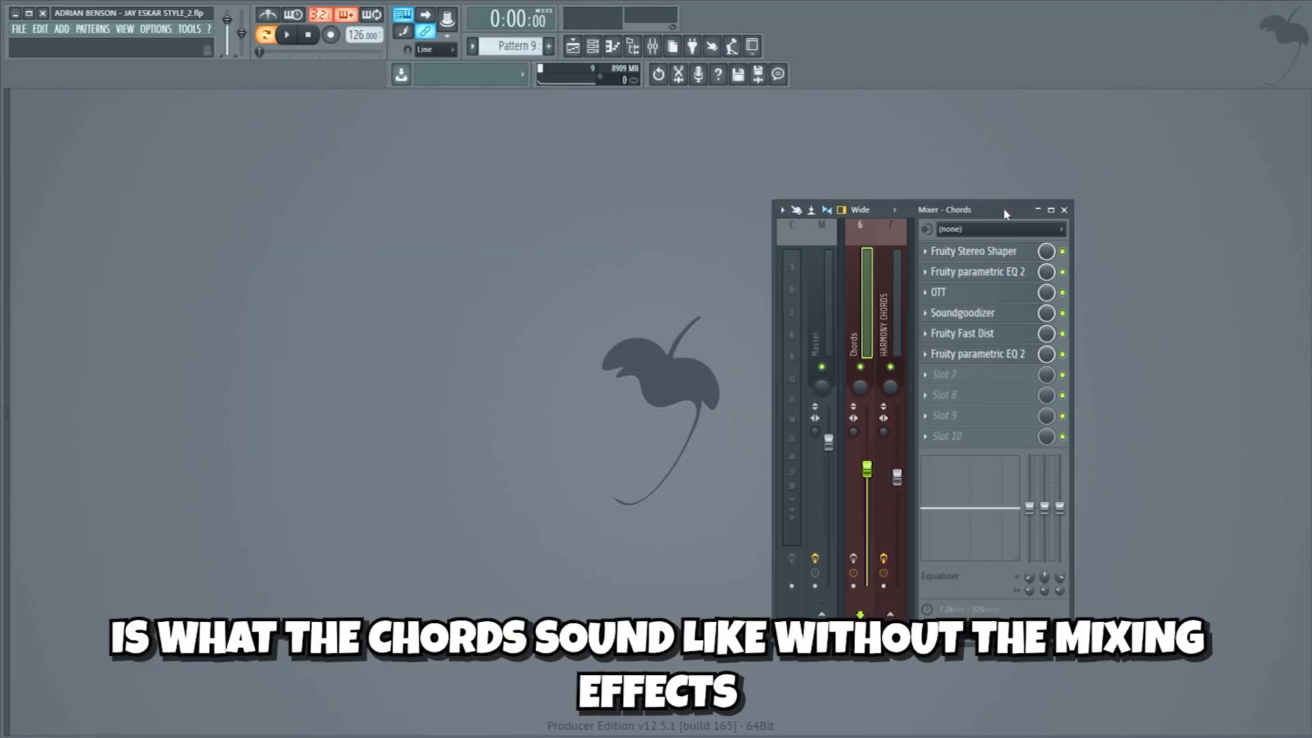
# - Play the chords without and with their mixing effects, and together with the bass patterns in the playlist
pyautogui.press('space')
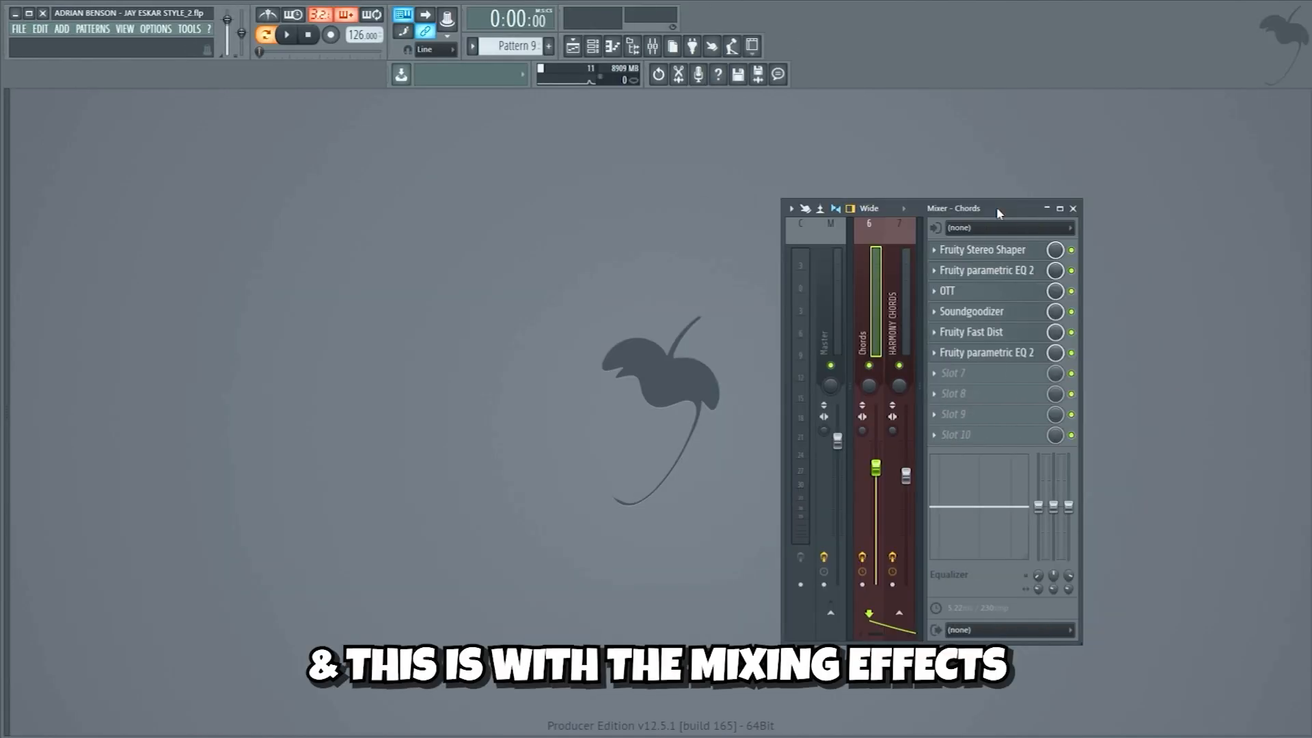
pyautogui.press('space')
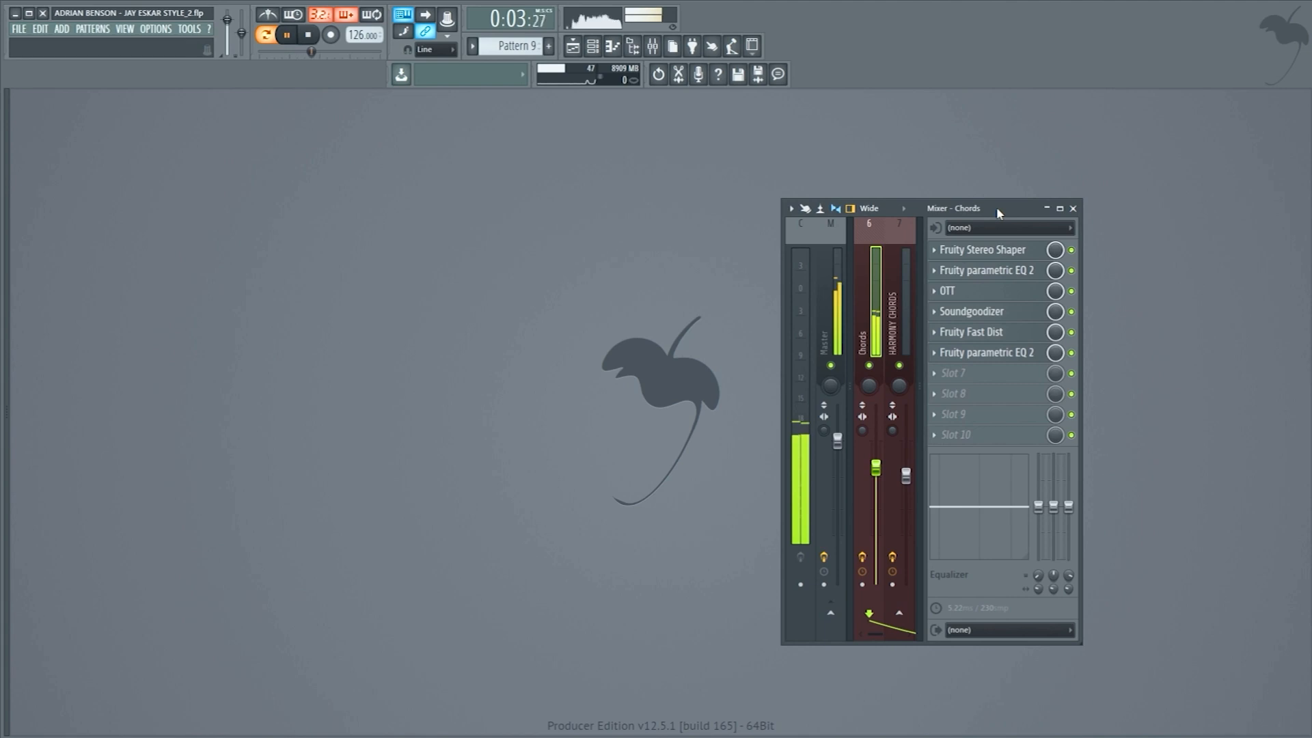
pyautogui.press('space')
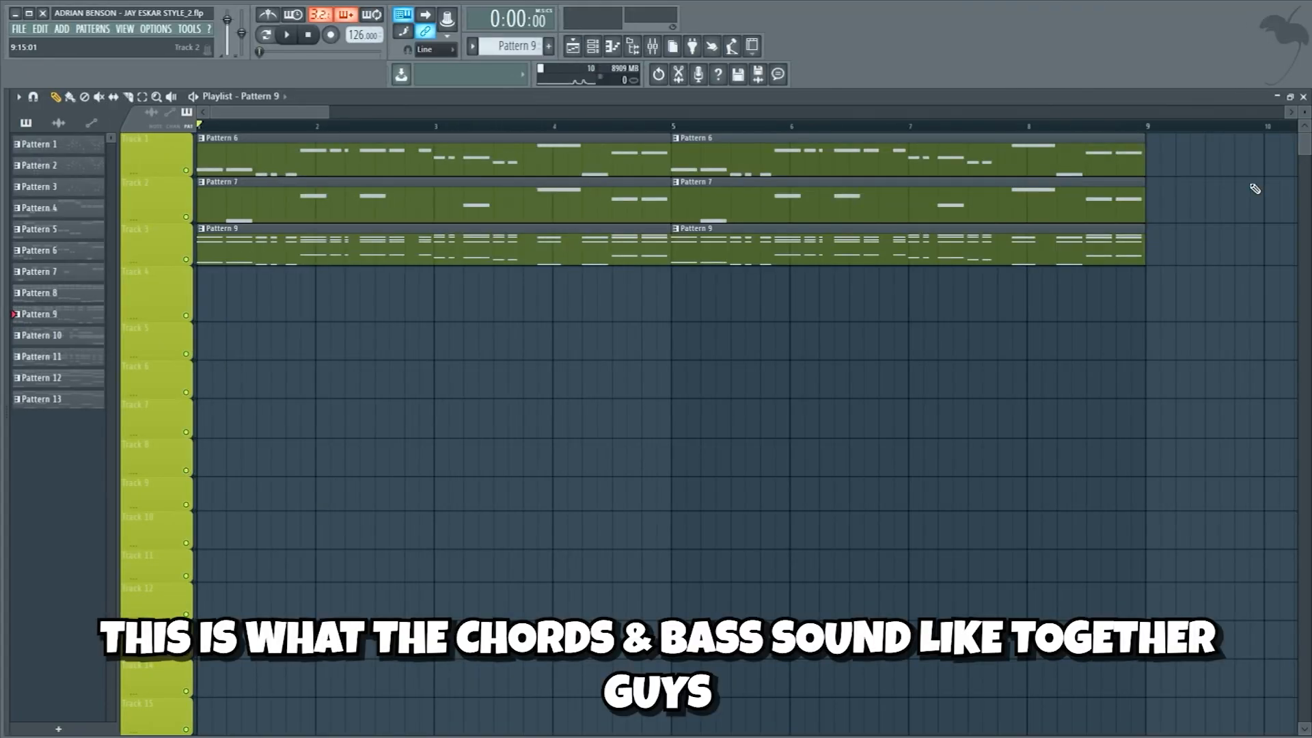
pyautogui.press('space')
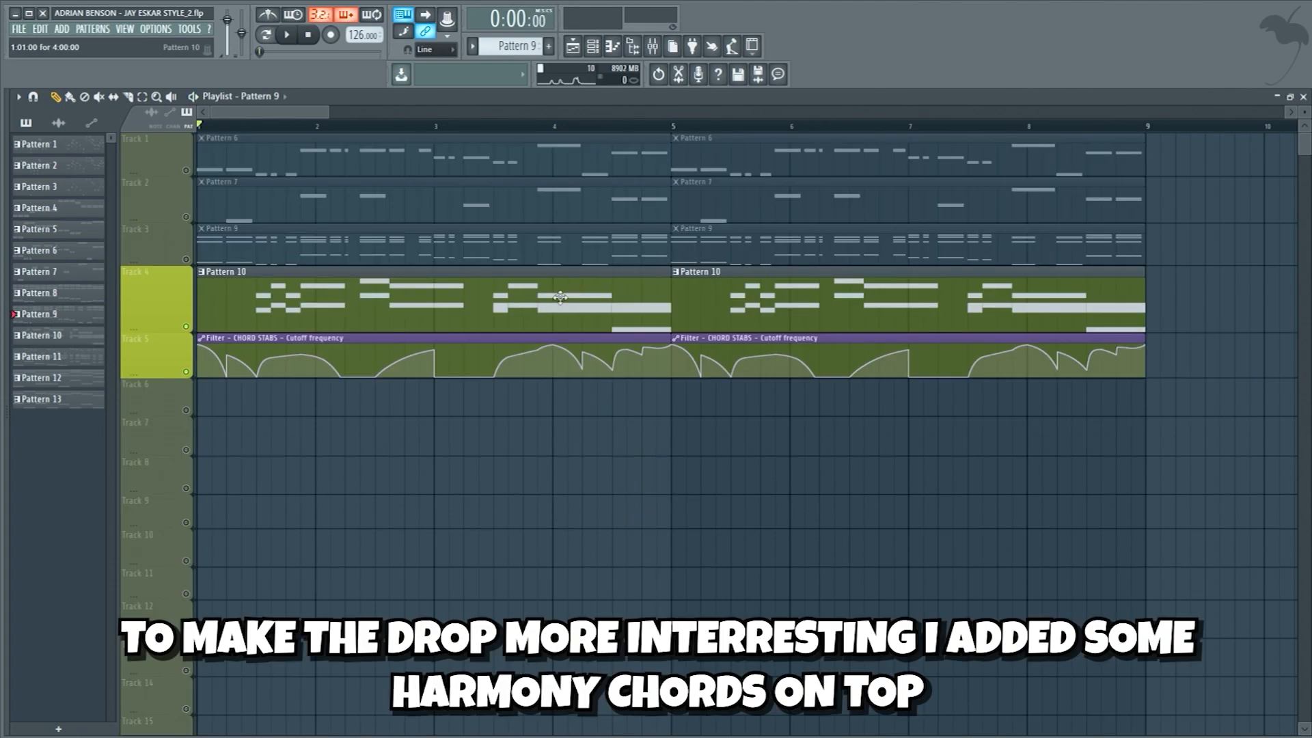
# - Open the Pattern 10 harmony chords and compare the drop without and with them
pyautogui.doubleClick(538, 309)
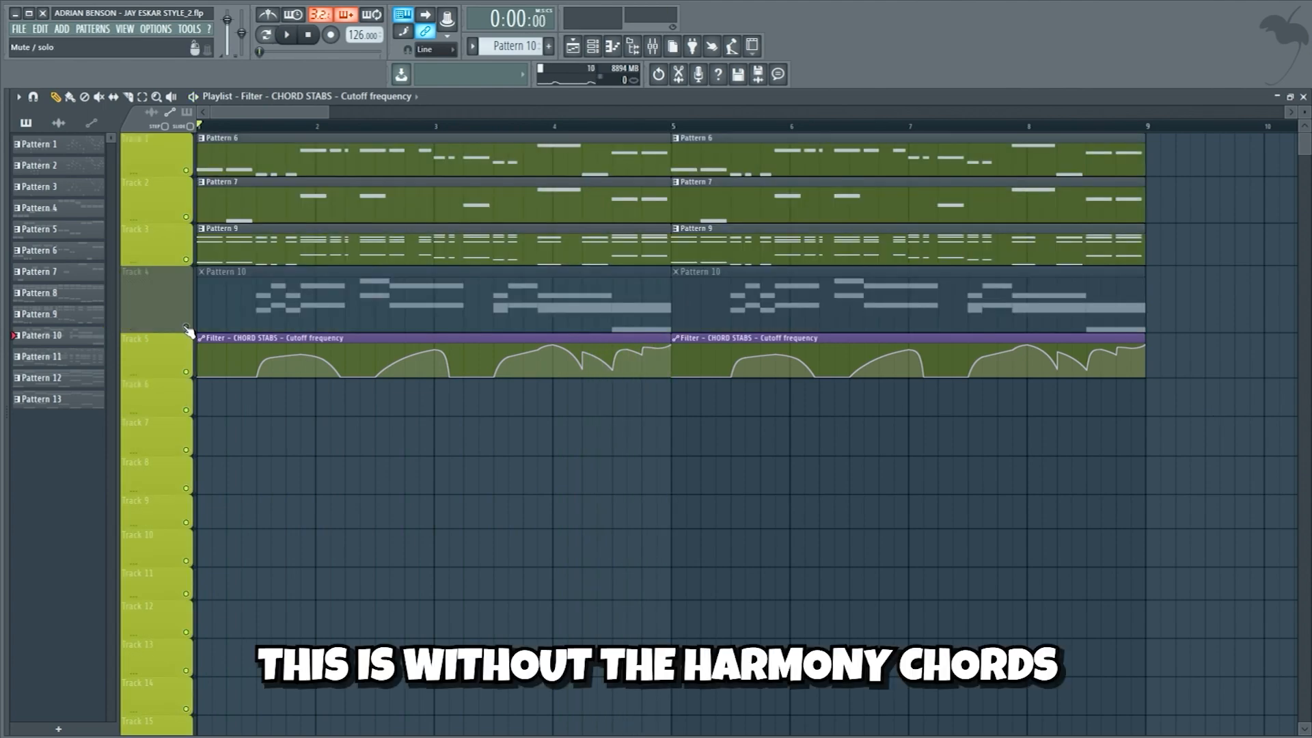
pyautogui.press('space')
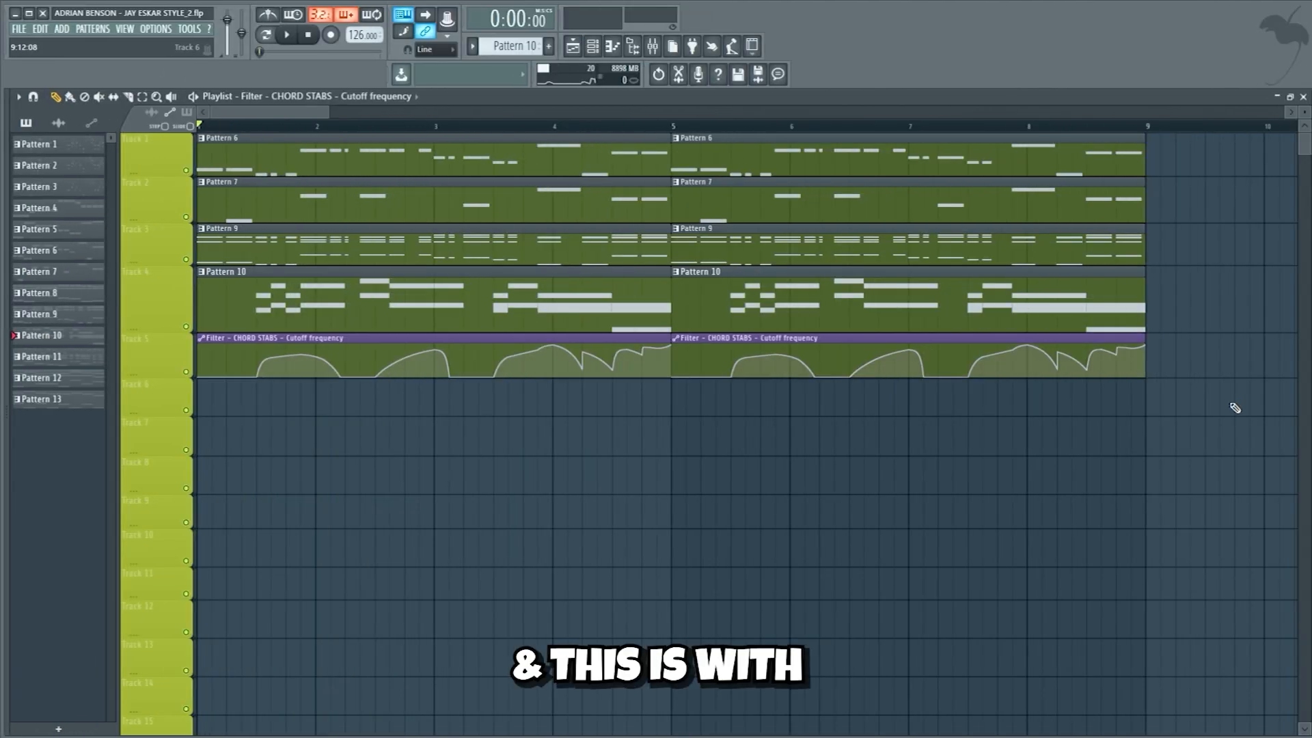
pyautogui.press('space')
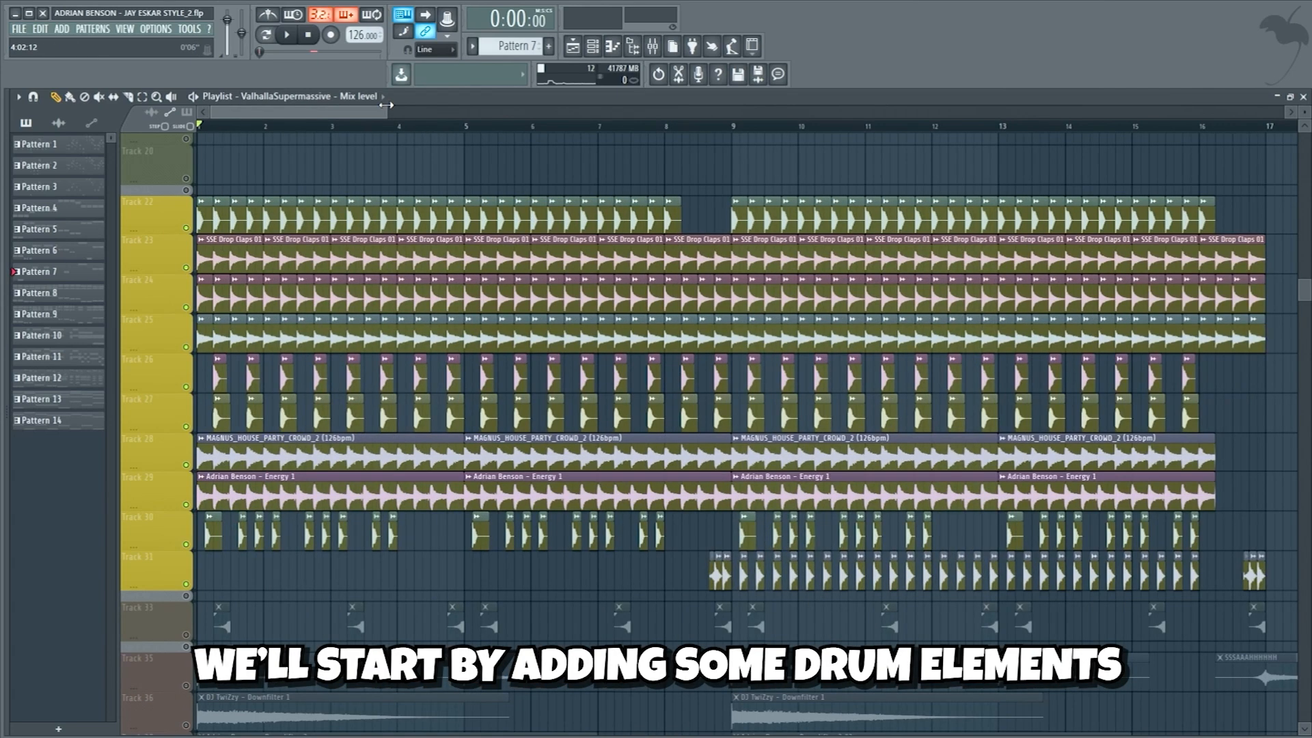
# - Audition drum tracks 22–26 and 28–31 one at a time in solo, and play tracks 22 to 30 together
pyautogui.keyDown('ctrl'); pyautogui.click(187, 229); pyautogui.keyUp('ctrl')
pyautogui.keyDown('ctrl'); pyautogui.click(187, 268); pyautogui.keyUp('ctrl')
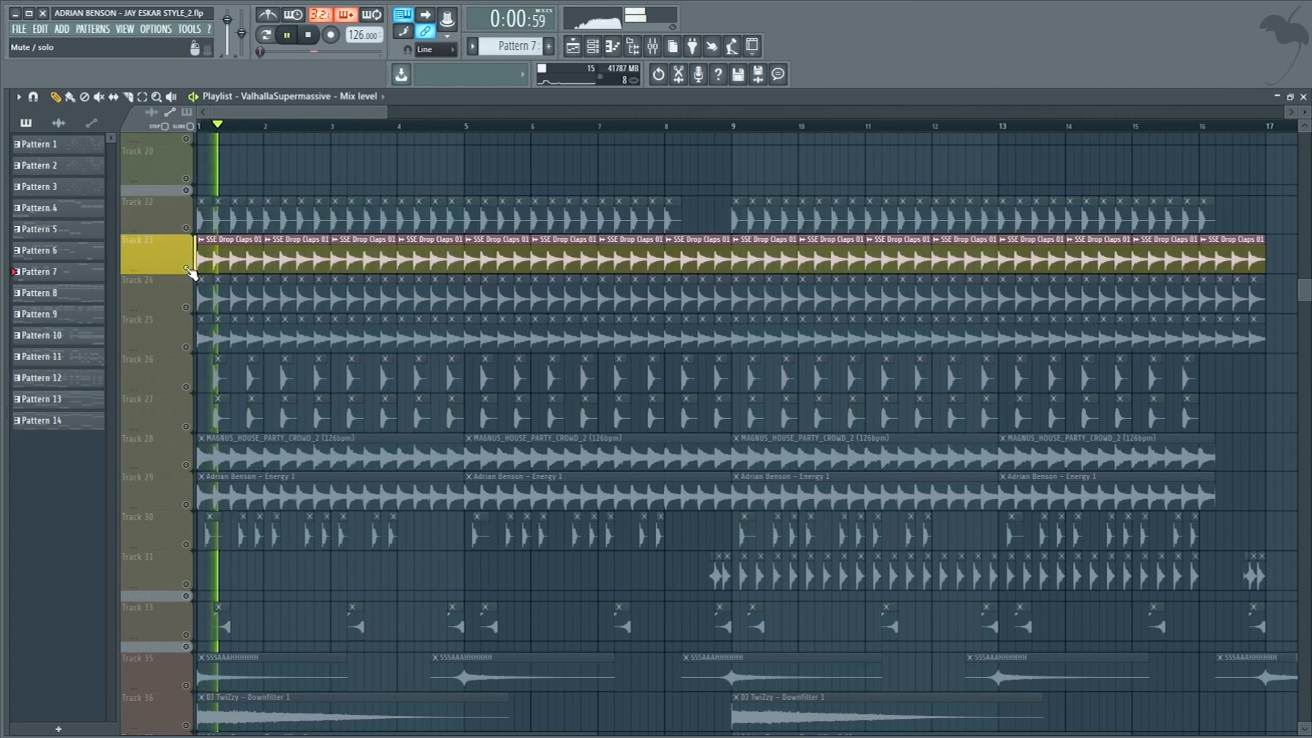
pyautogui.keyDown('ctrl'); pyautogui.click(186, 307); pyautogui.keyUp('ctrl')
pyautogui.keyDown('ctrl'); pyautogui.click(186, 347); pyautogui.keyUp('ctrl')
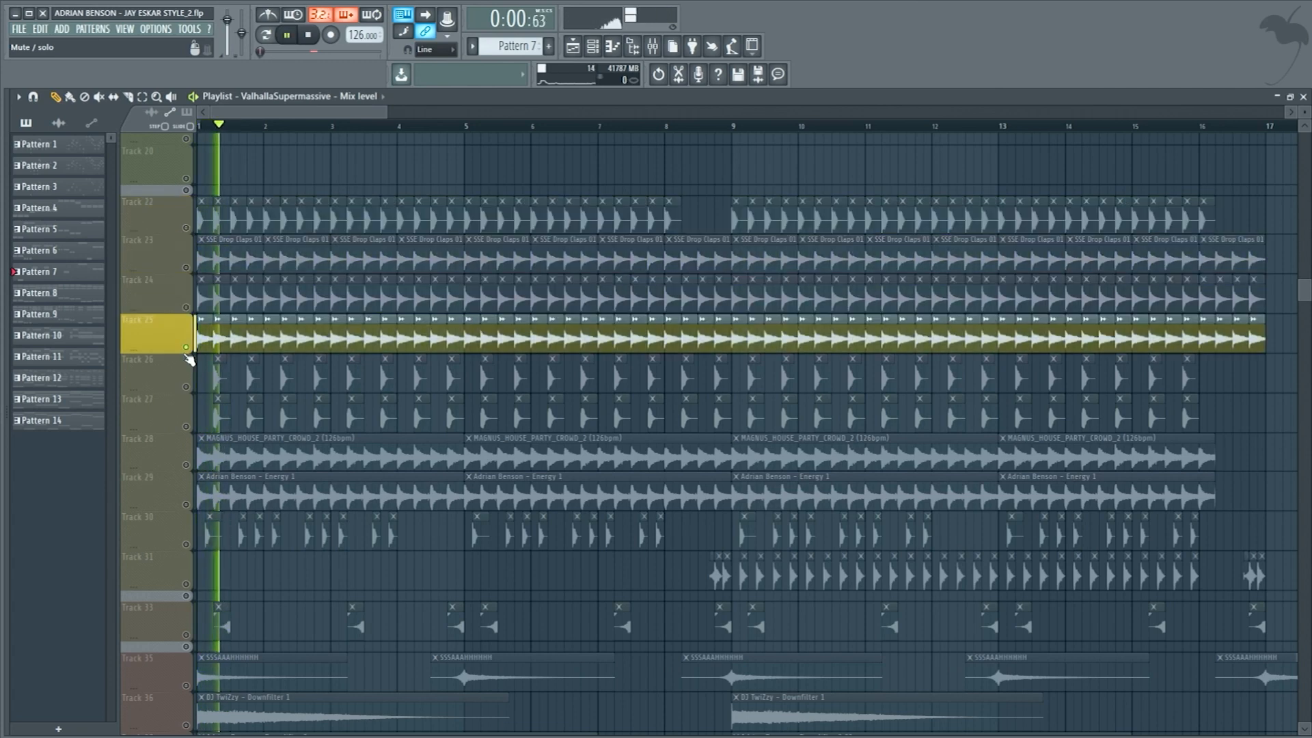
pyautogui.keyDown('ctrl'); pyautogui.click(186, 387); pyautogui.keyUp('ctrl')
pyautogui.keyDown('ctrl'); pyautogui.click(187, 466); pyautogui.keyUp('ctrl')
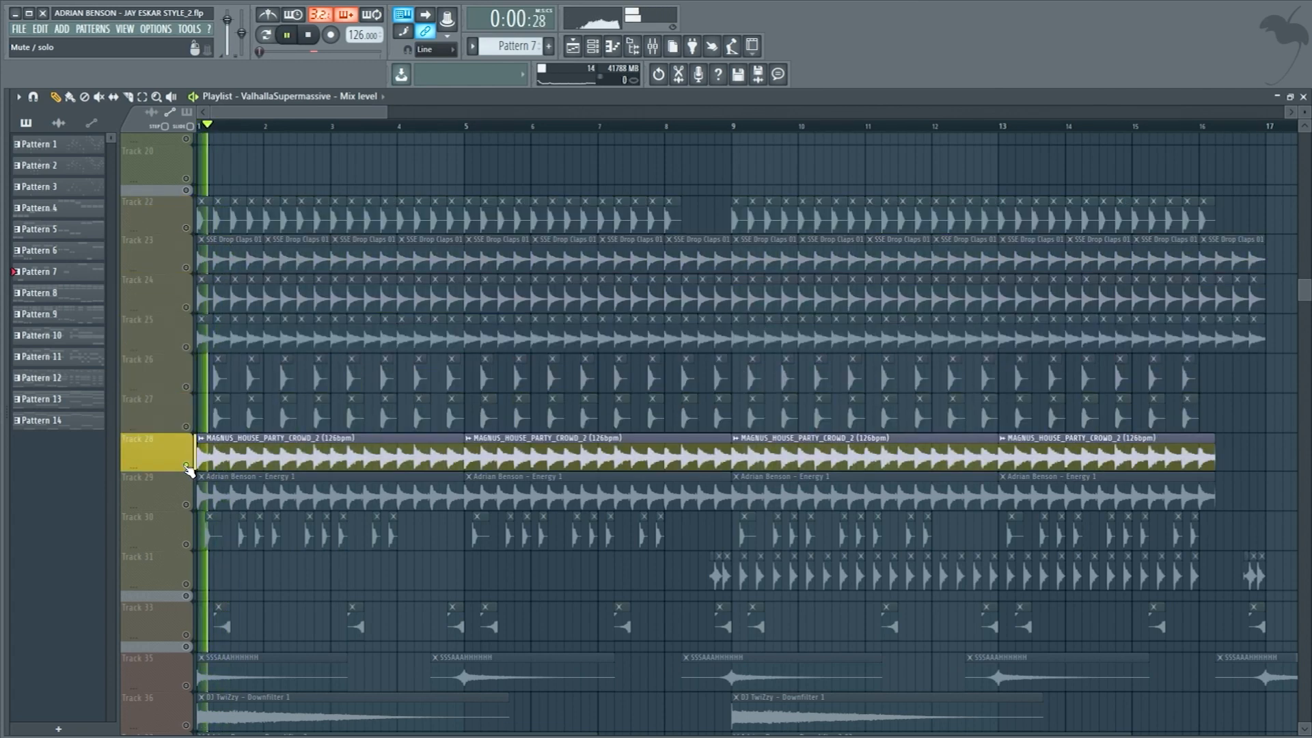
pyautogui.keyDown('ctrl'); pyautogui.click(186, 505); pyautogui.keyUp('ctrl')
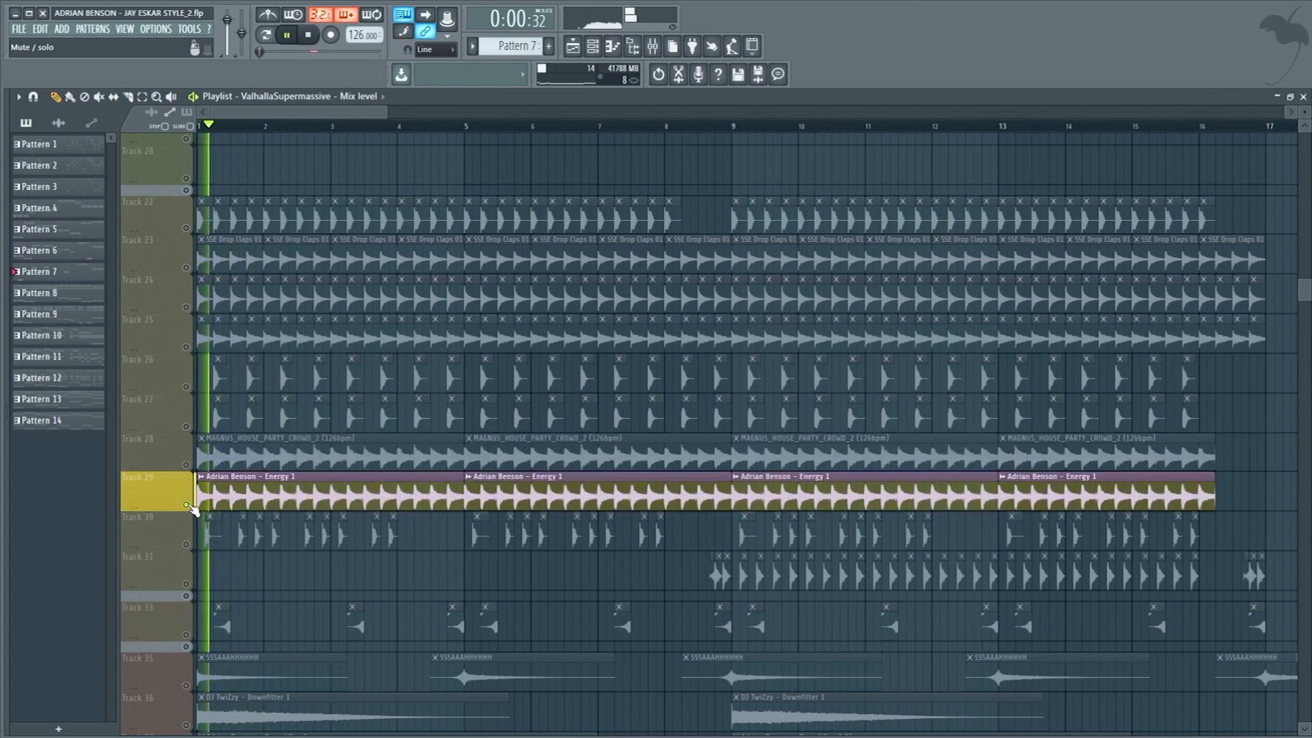
pyautogui.keyDown('ctrl'); pyautogui.click(186, 545); pyautogui.keyUp('ctrl')
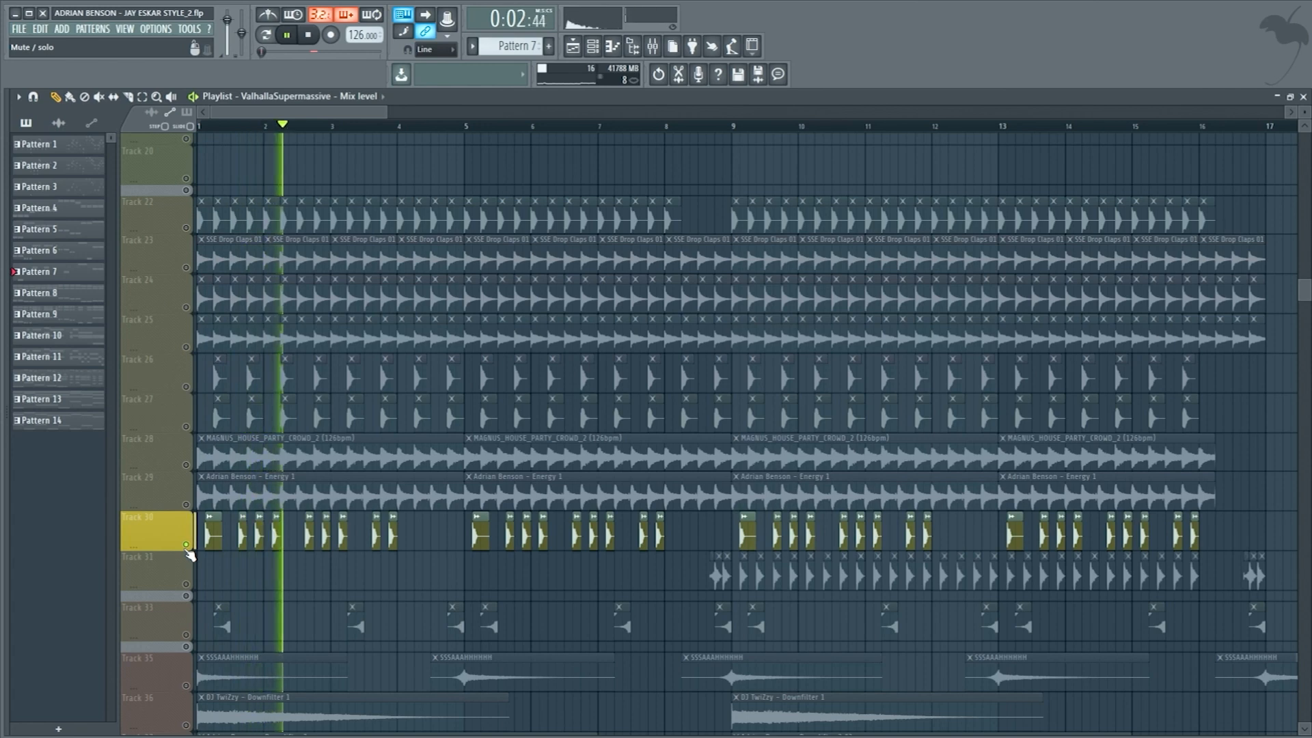
pyautogui.moveTo(187, 544); pyautogui.dragTo(187, 228)
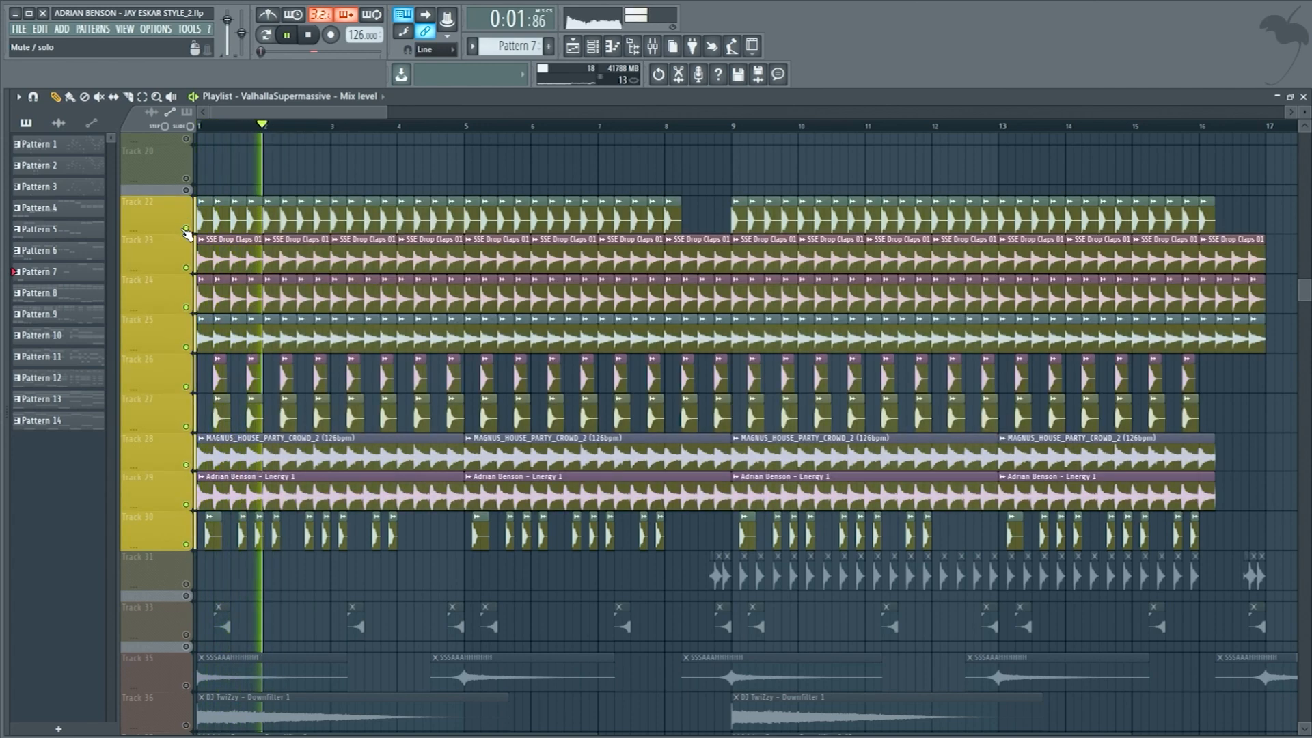
pyautogui.keyDown('ctrl'); pyautogui.click(187, 585); pyautogui.keyUp('ctrl')
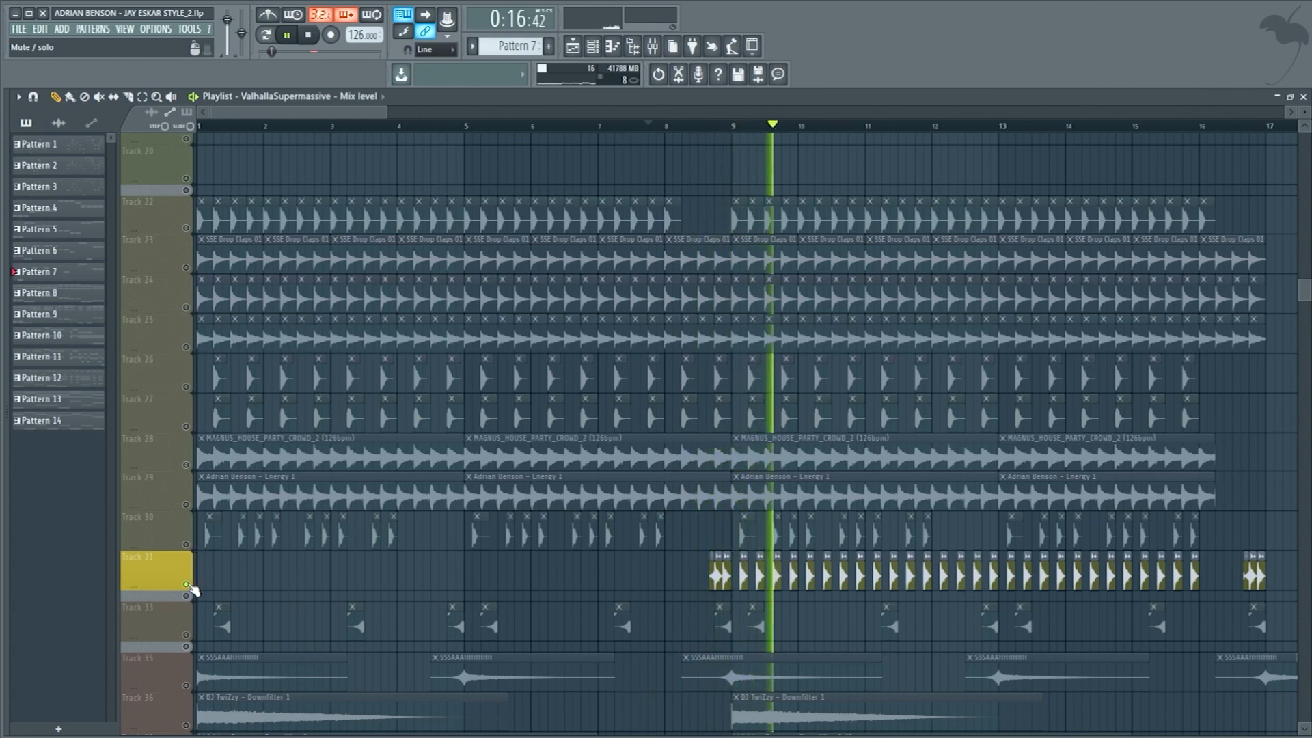
# - Solo and play the reverse wobble on Track 33 and each of the impact layers on tracks 35 to 38
pyautogui.keyDown('ctrl'); pyautogui.click(188, 518); pyautogui.keyUp('ctrl')
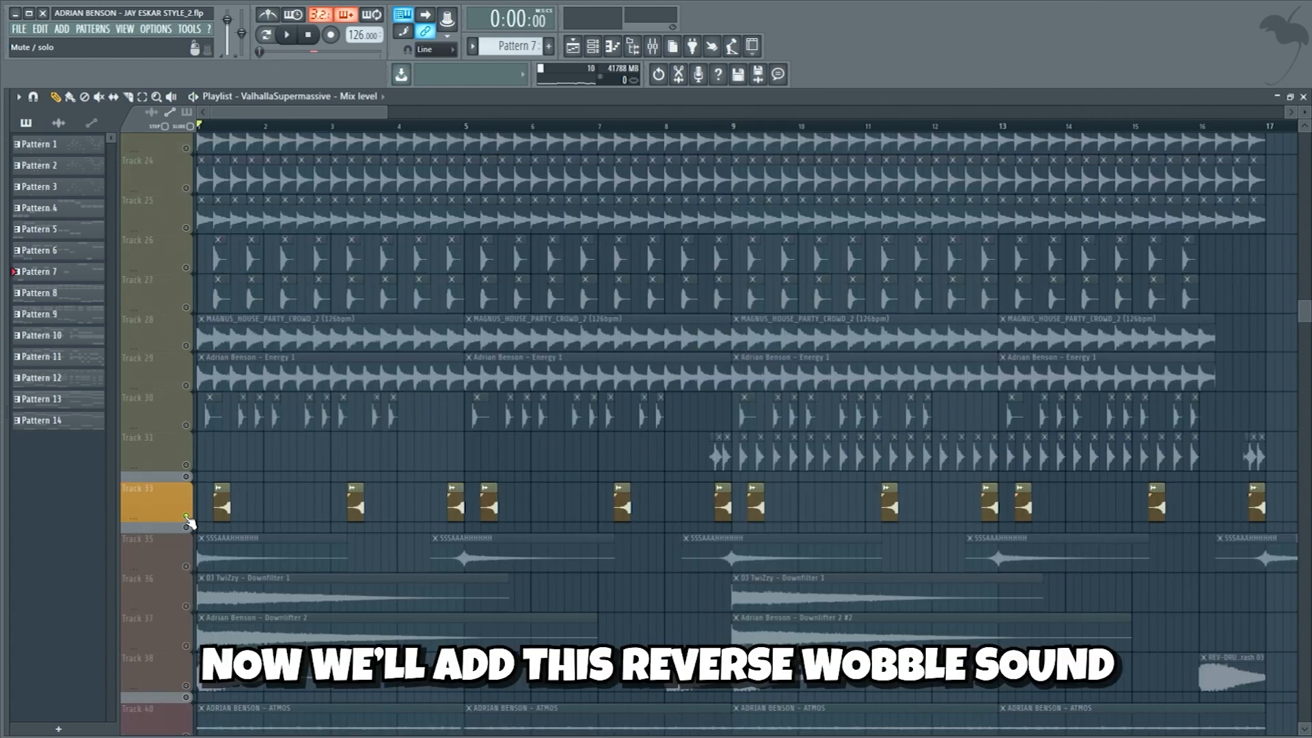
pyautogui.press('space')
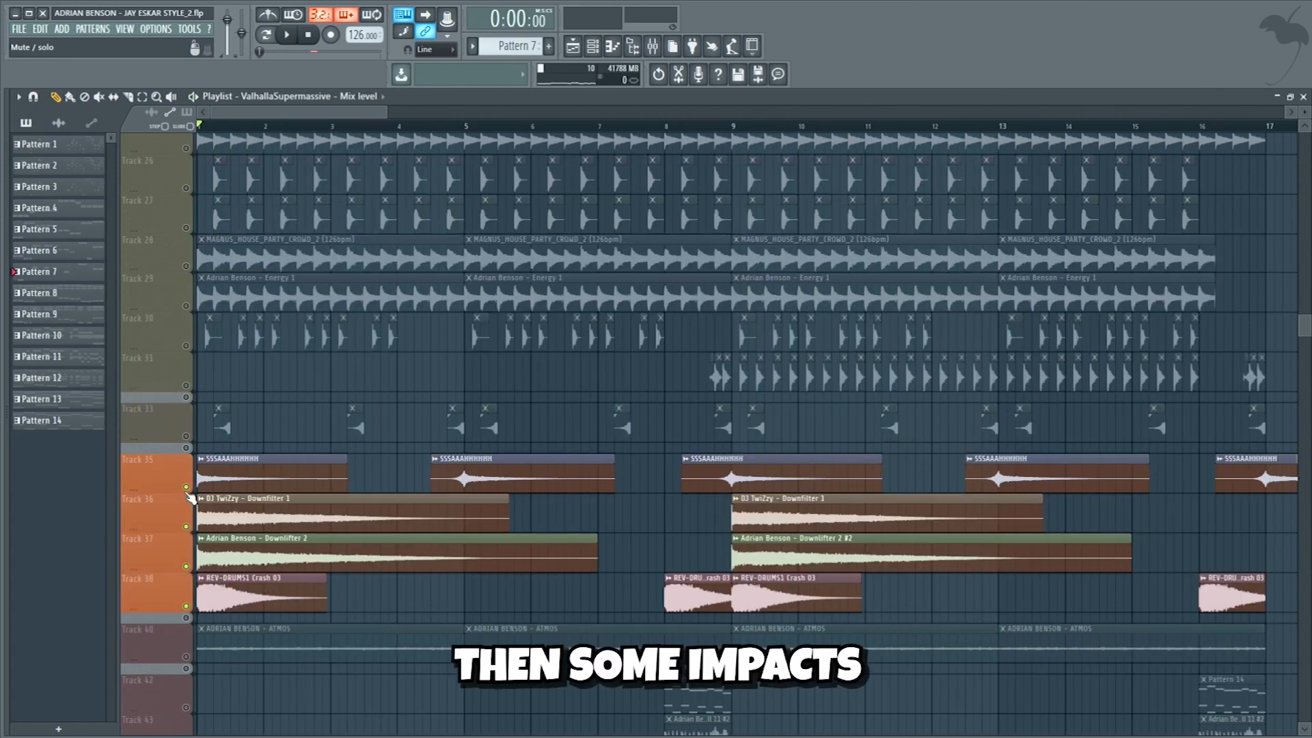
pyautogui.rightClick(186, 490)
pyautogui.press('space')
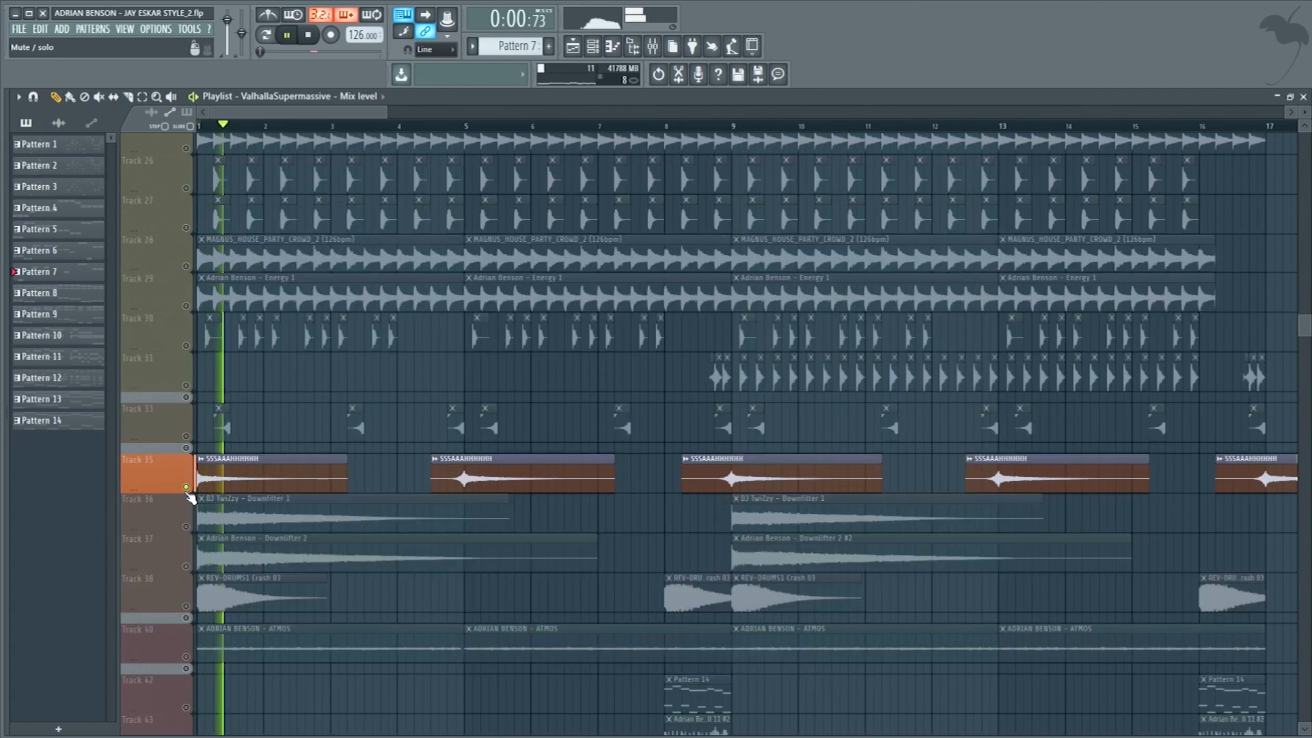
pyautogui.rightClick(186, 526)
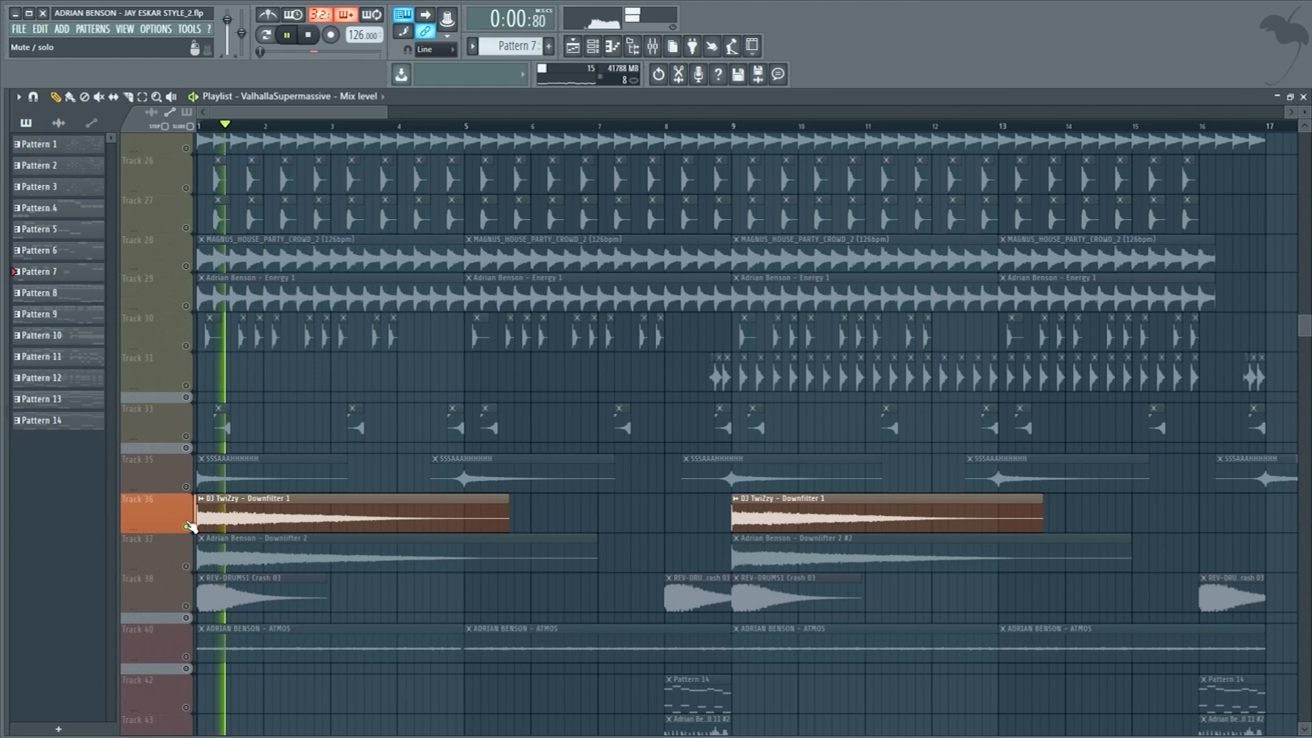
pyautogui.rightClick(187, 565)
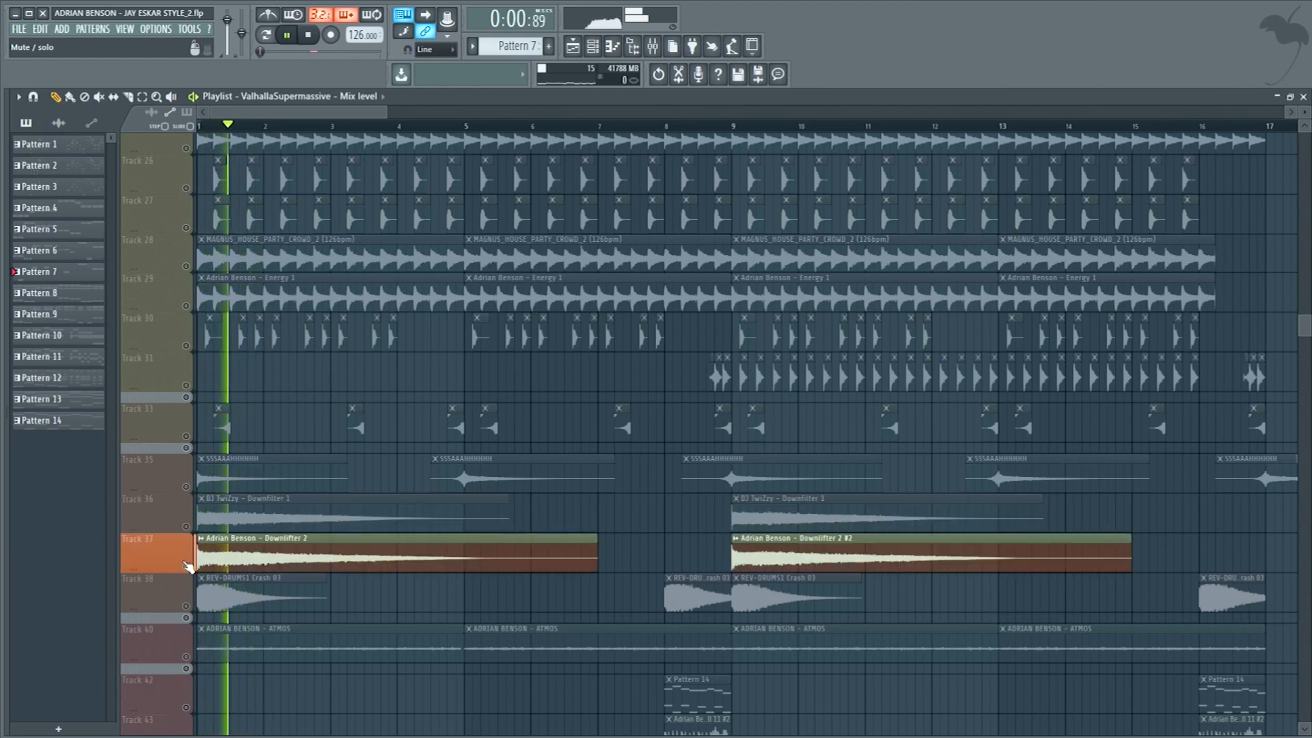
pyautogui.rightClick(186, 605)
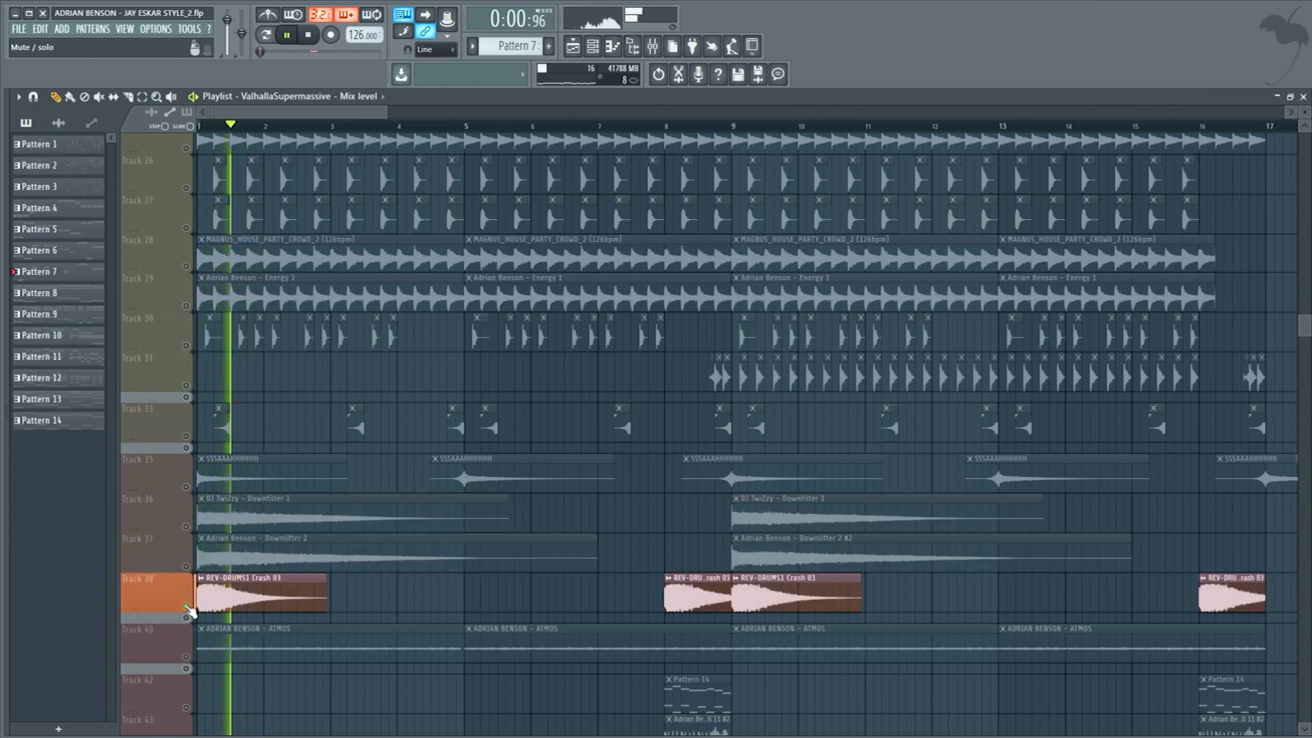
# - Solo and play the atmosphere sample on Track 40
pyautogui.scroll(-2, 190, 610)
pyautogui.rightClick(187, 578)
pyautogui.press('space')
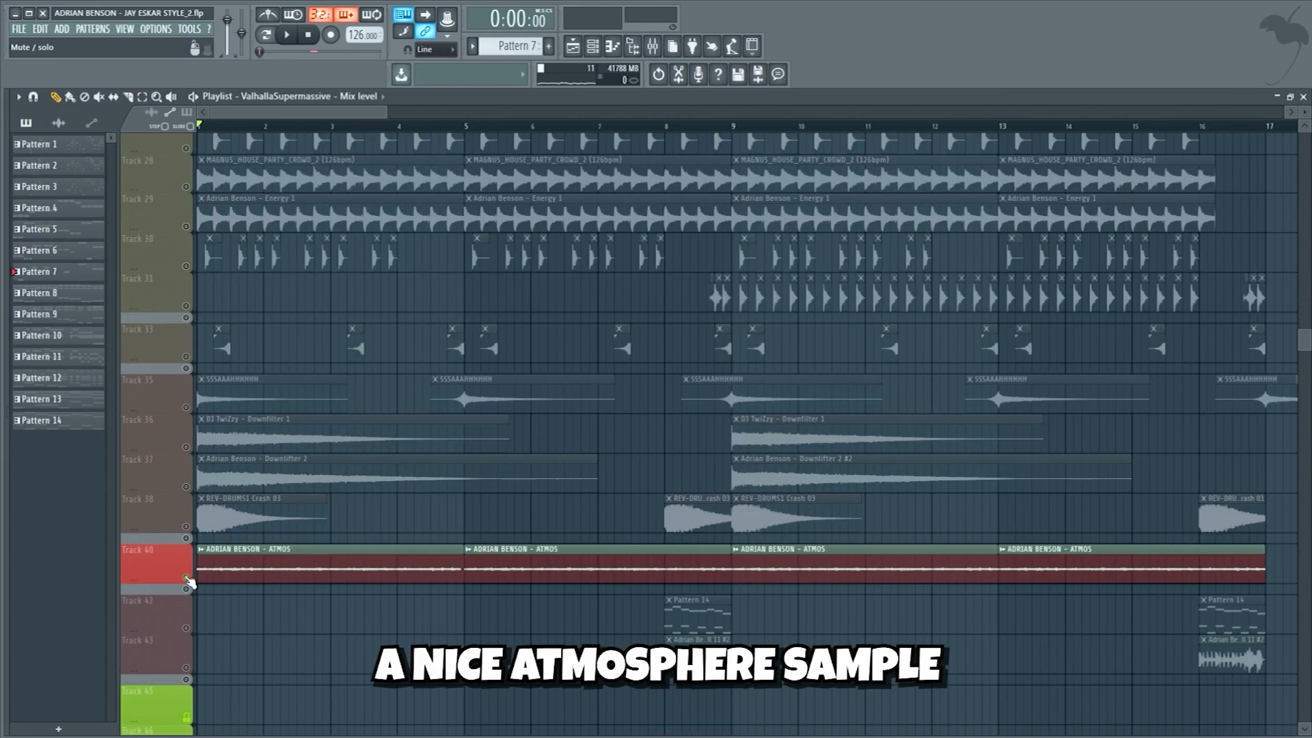
pyautogui.press('space')
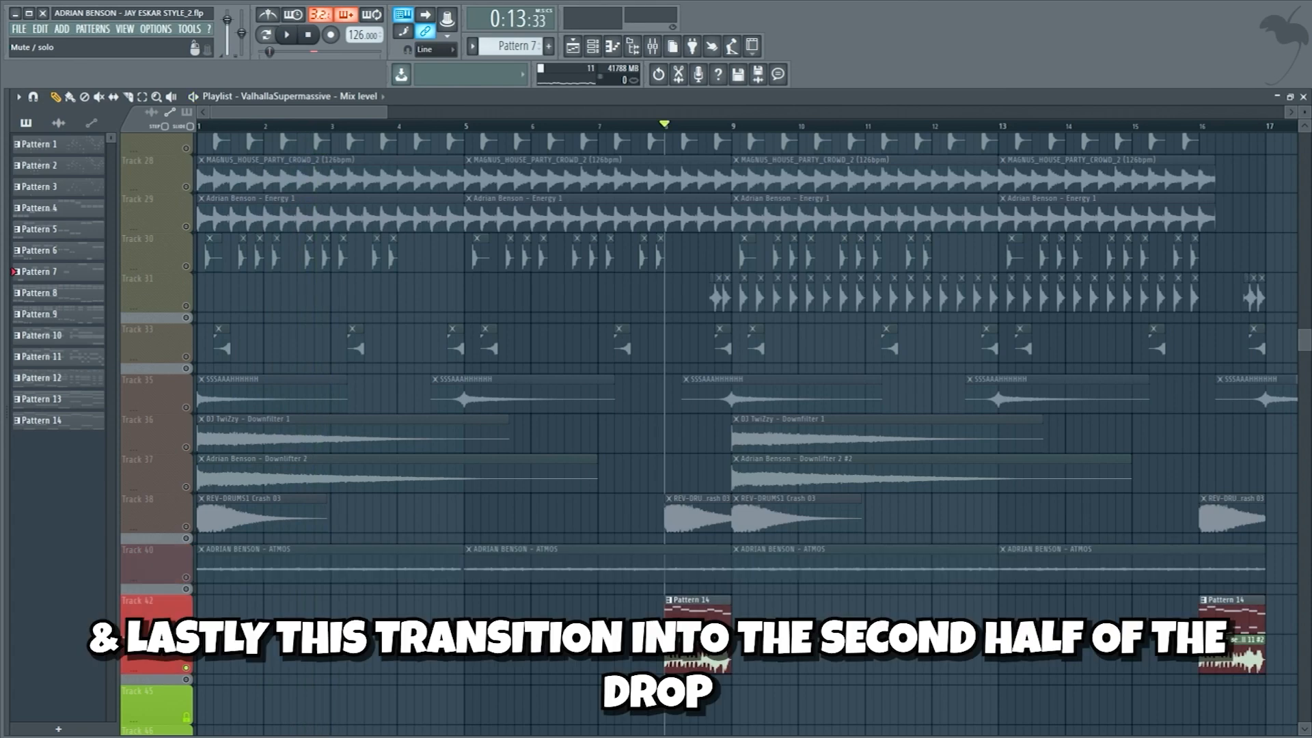
# - Play the transition on tracks 42 and 43 leading into the second half of the drop, soloing each layer
pyautogui.press('space')
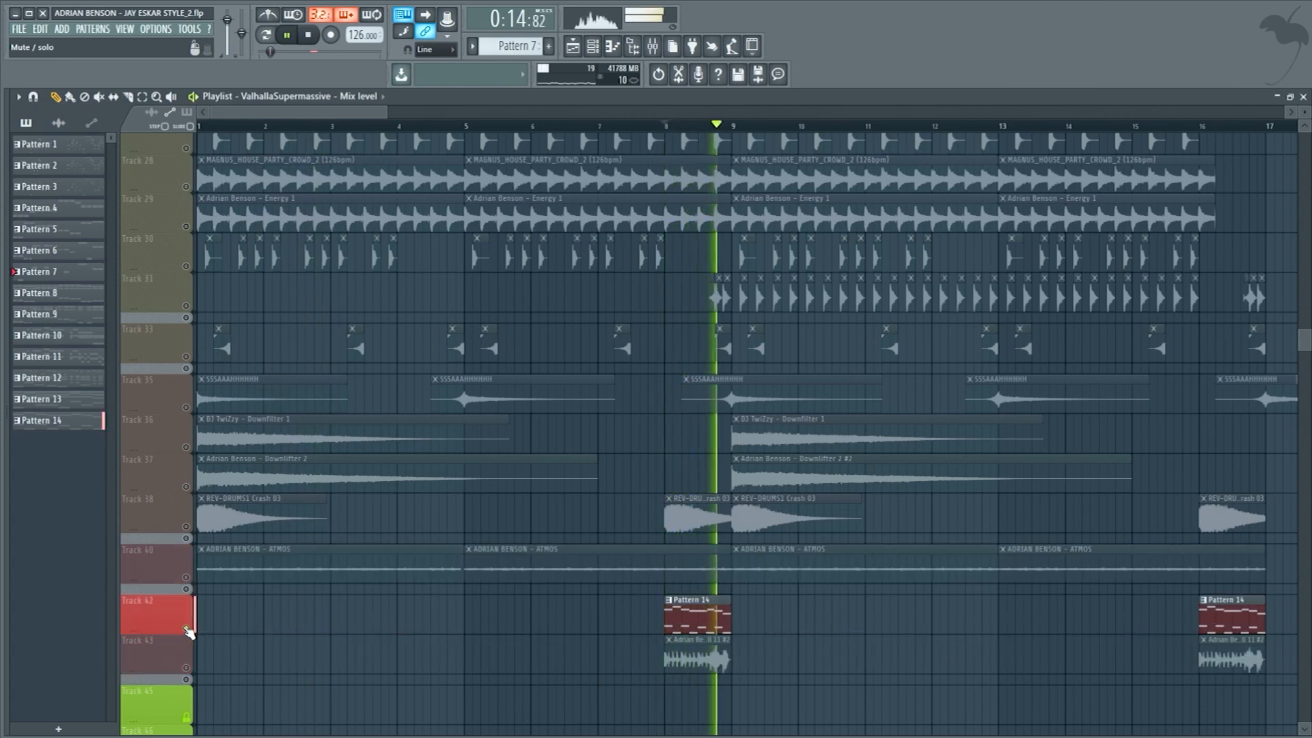
pyautogui.press('space')
pyautogui.click(192, 667)
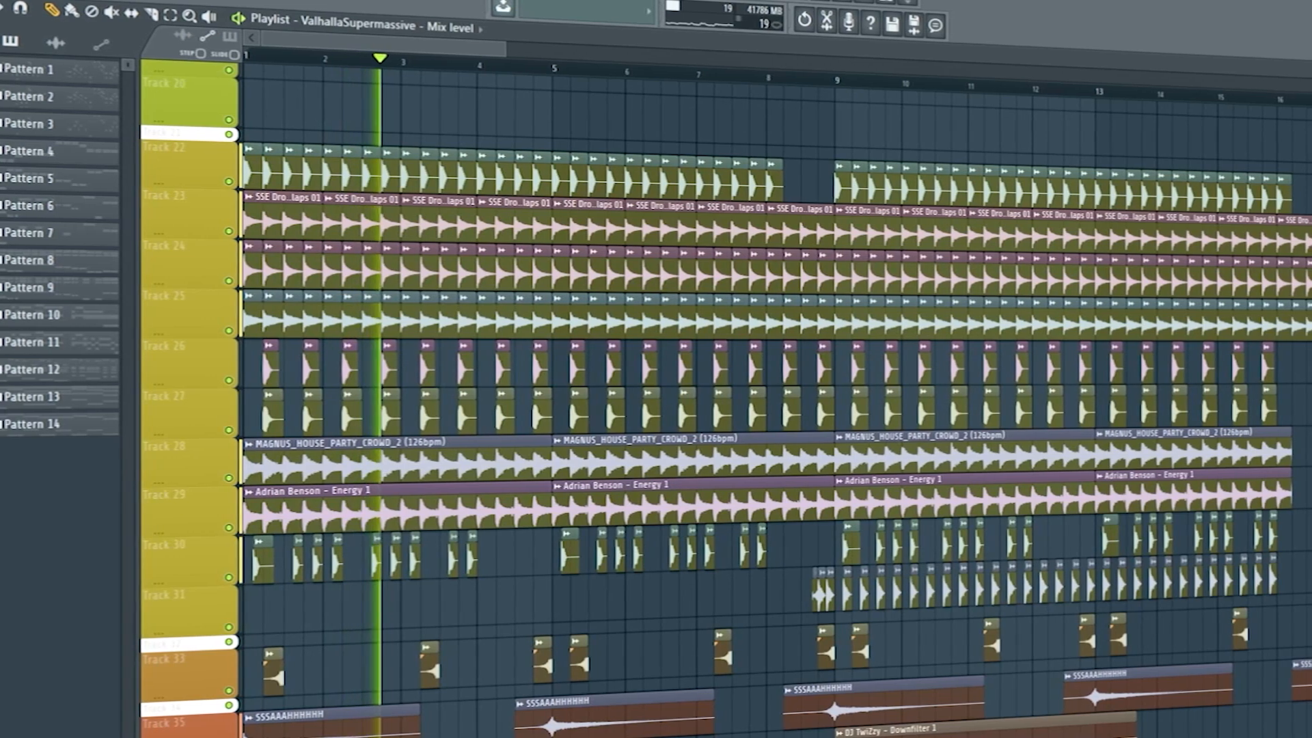
# - Look through the drum, impact, atmosphere and transition tracks of the playlist while the complete arrangement plays
pyautogui.scroll(-1, 751, 410)
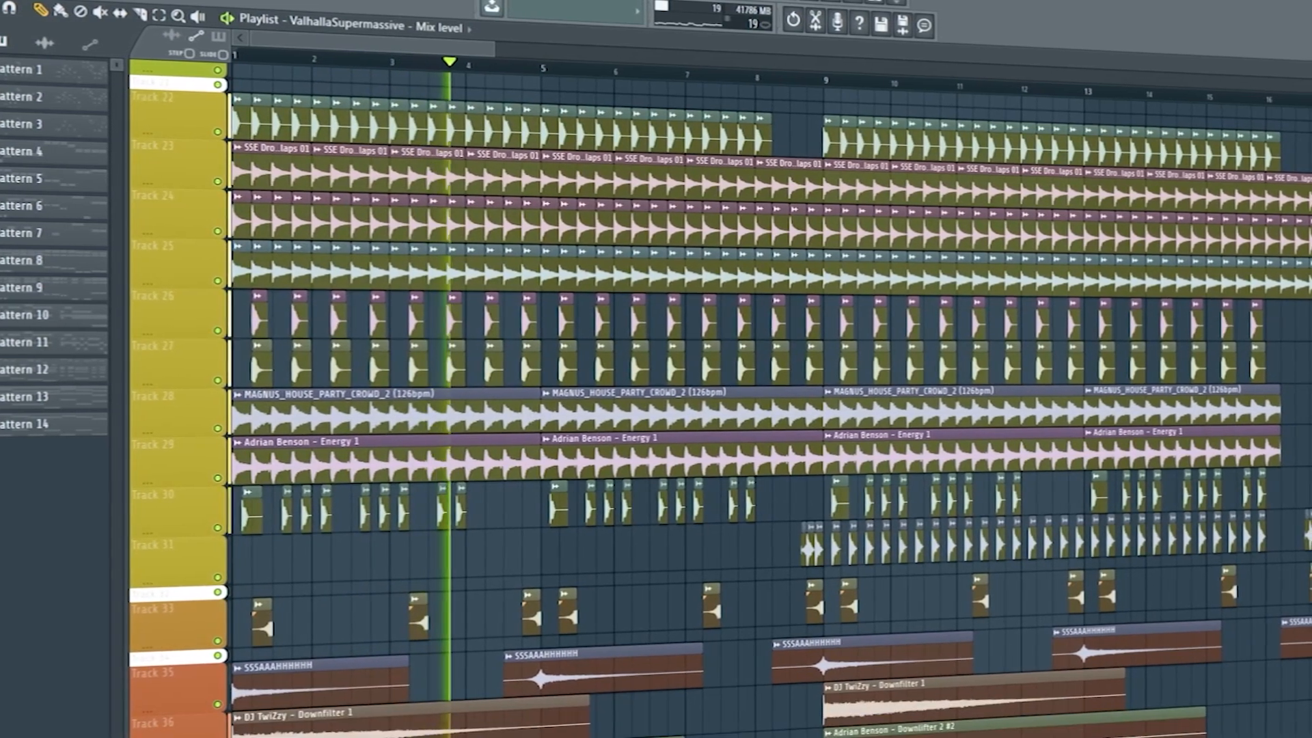
pyautogui.scroll(-3, 751, 410)
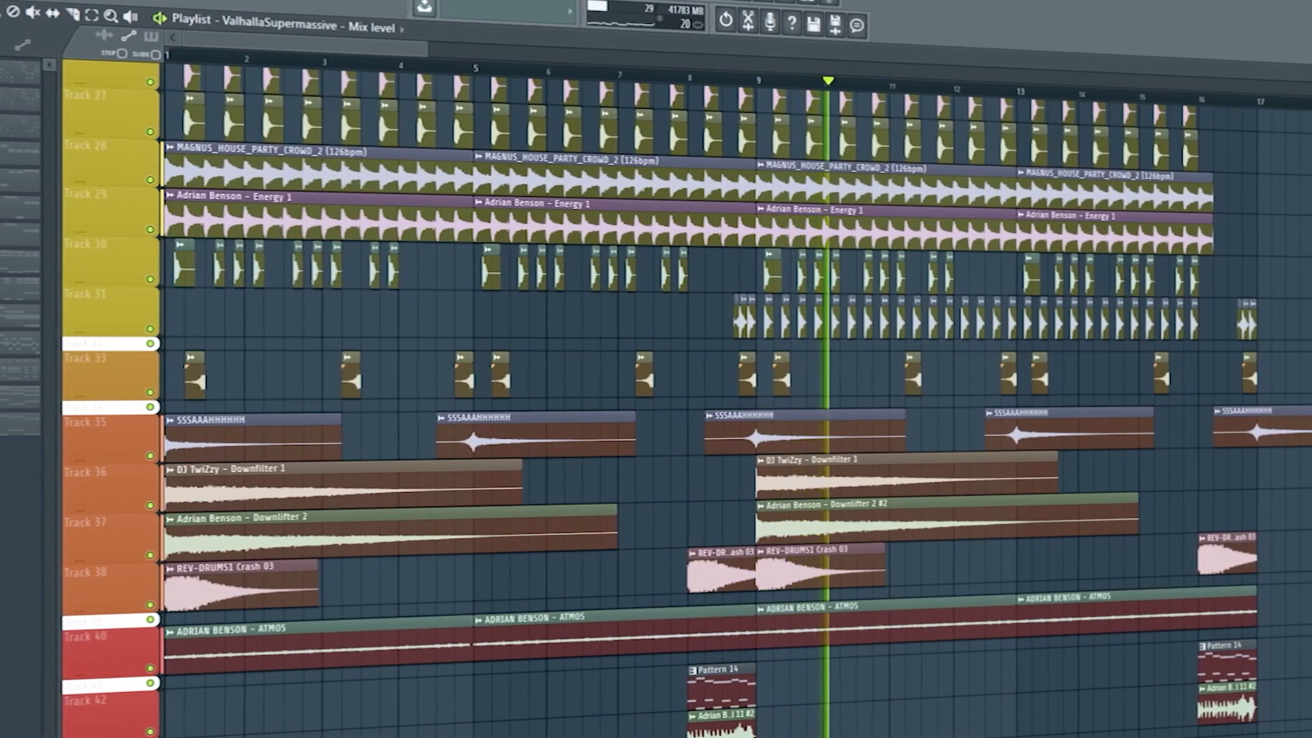
pyautogui.scroll(5, 683, 410)
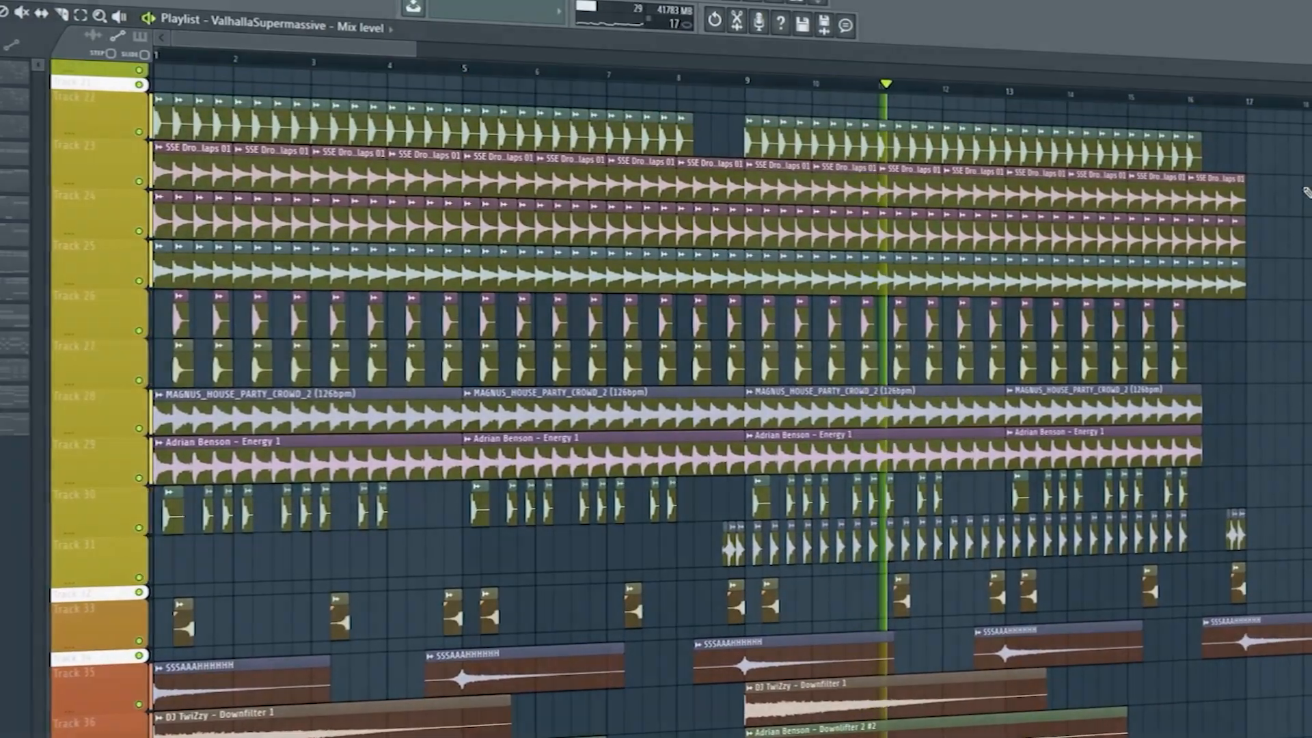